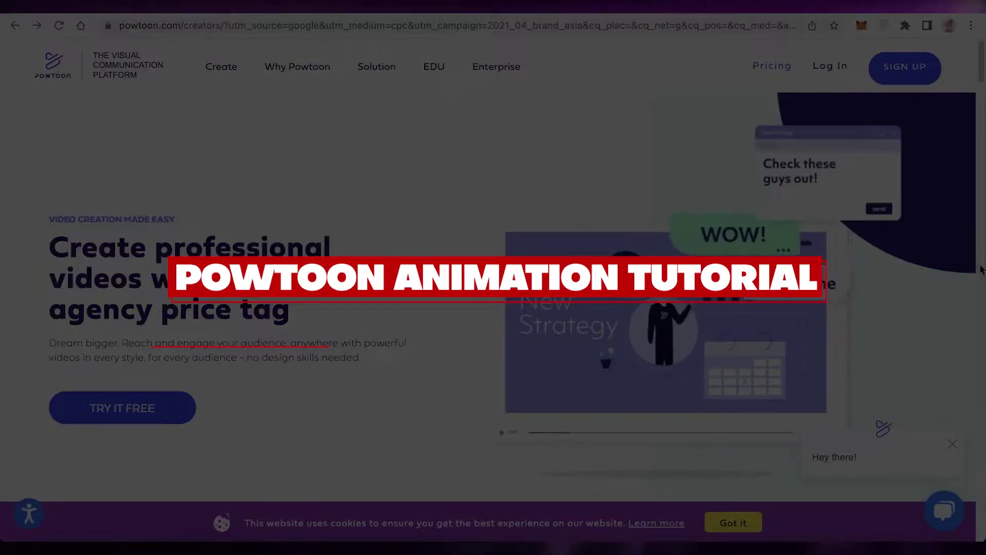
# - Dismiss the 'Hey there!' chat greeting popup on the Powtoon homepage
pyautogui.scroll(-5, 959, 295)
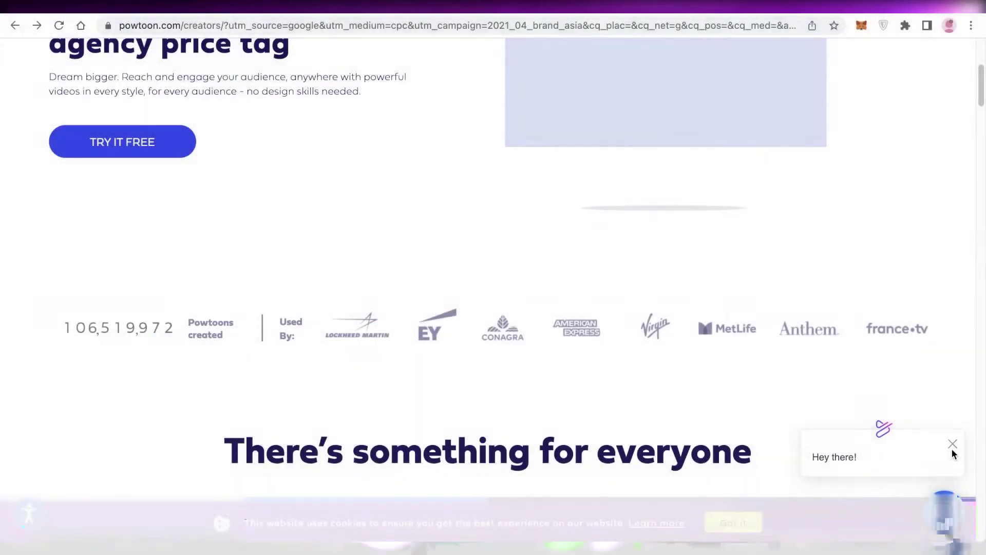
pyautogui.click(952, 445)
pyautogui.scroll(5, 864, 314)
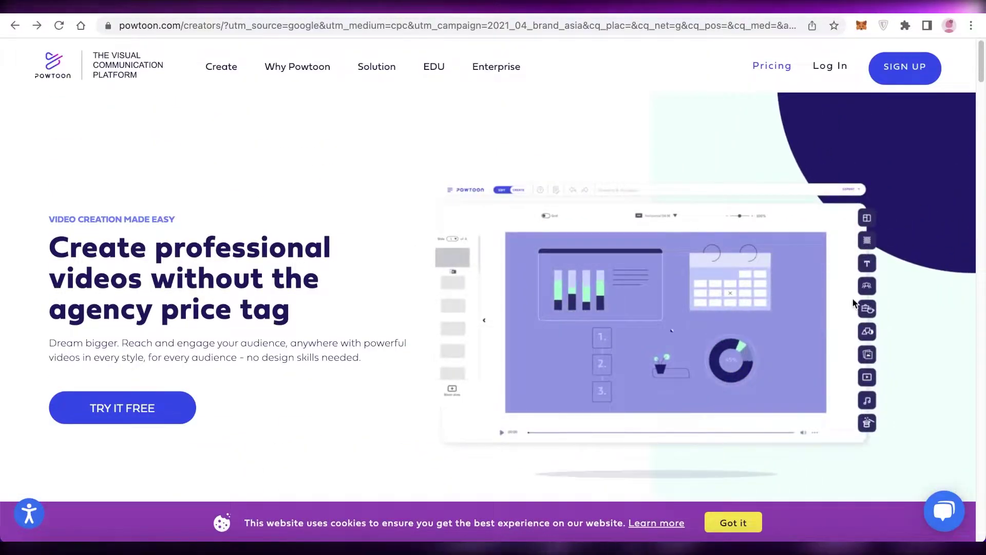
# - Scroll through the homepage feature sections and return to the top headline
pyautogui.scroll(-15, 847, 294)
pyautogui.scroll(10, 846, 291)
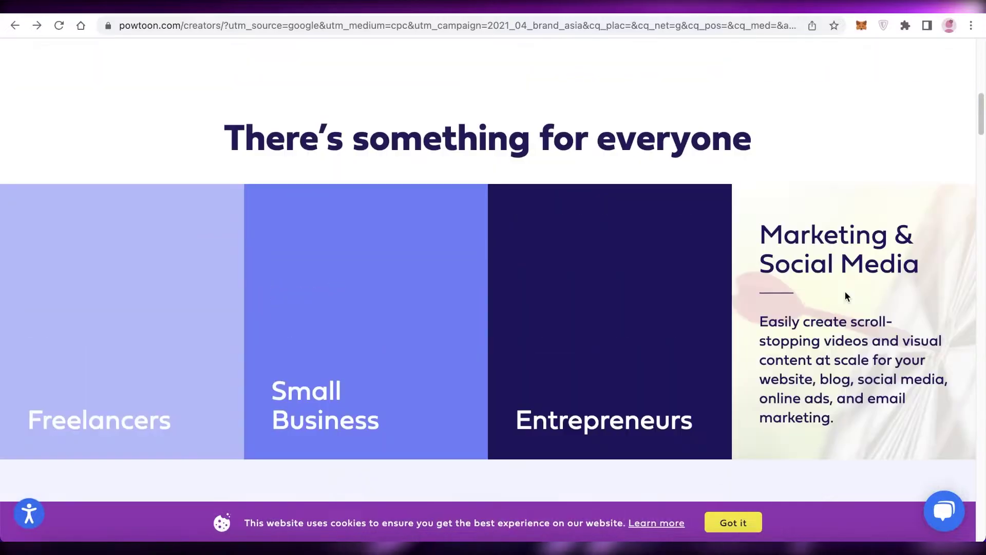
pyautogui.scroll(5, 846, 291)
pyautogui.scroll(-2, 843, 300)
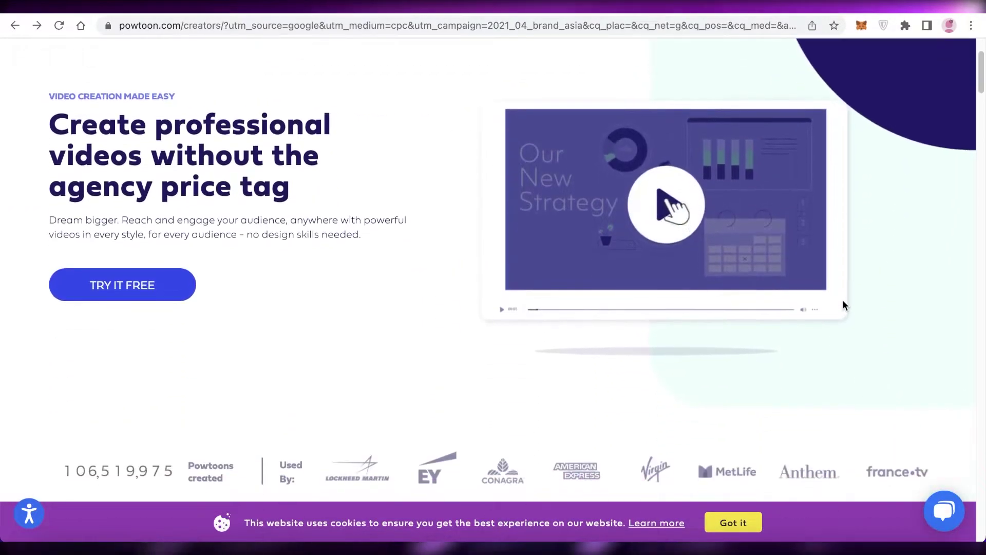
pyautogui.scroll(-12, 843, 302)
pyautogui.scroll(6, 842, 302)
pyautogui.scroll(-3, 843, 302)
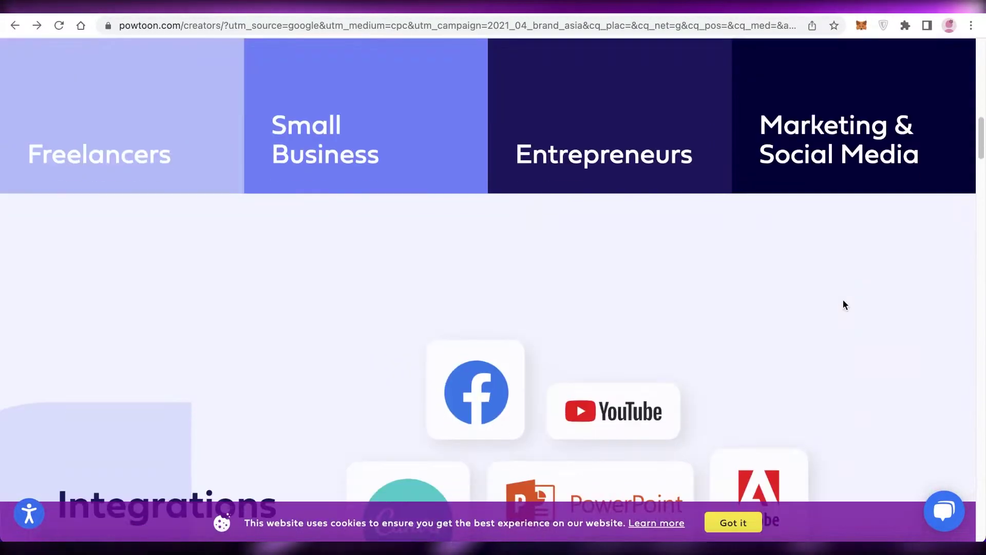
pyautogui.scroll(-9, 842, 305)
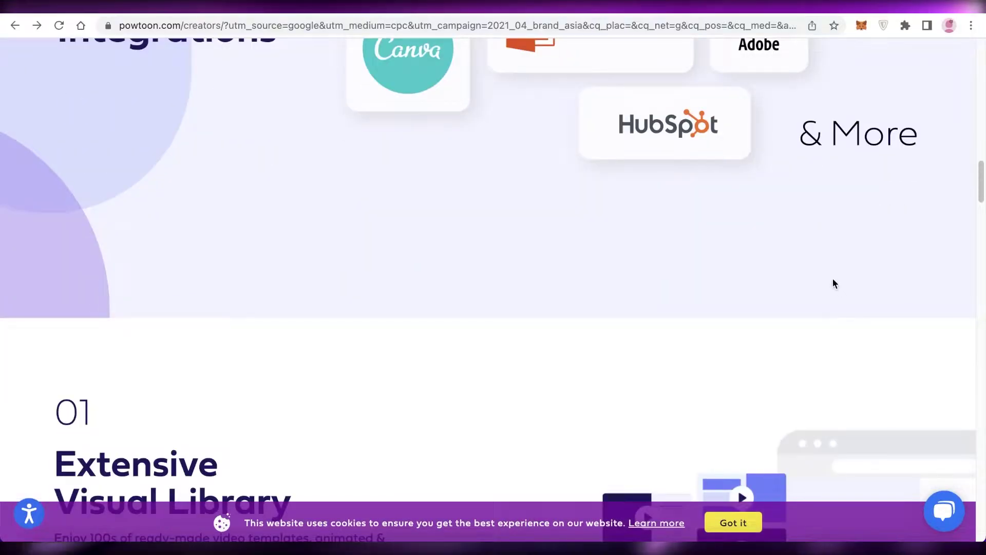
pyautogui.scroll(-7, 832, 279)
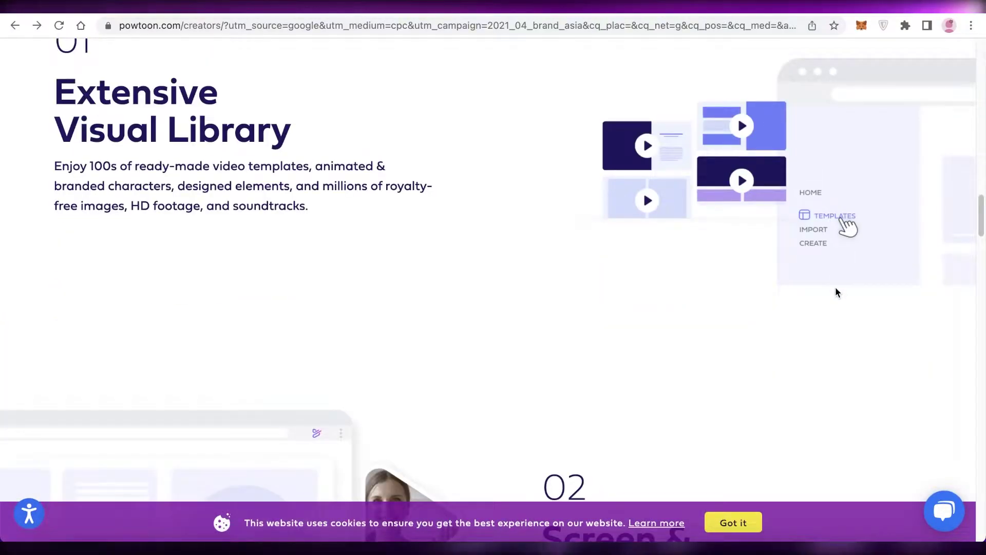
pyautogui.scroll(-10, 835, 288)
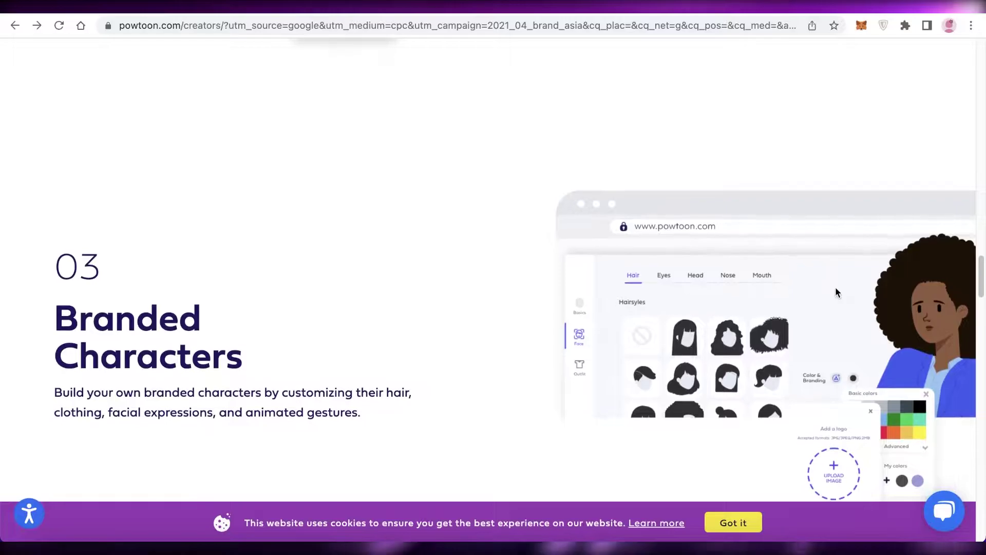
pyautogui.scroll(-7, 835, 292)
pyautogui.scroll(2, 835, 292)
pyautogui.scroll(-12, 835, 292)
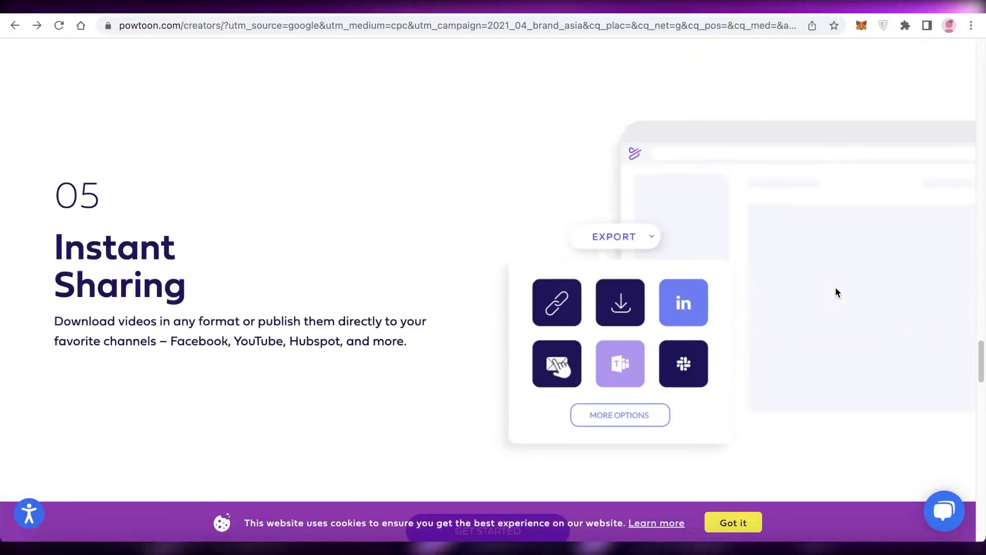
pyautogui.scroll(-8, 837, 291)
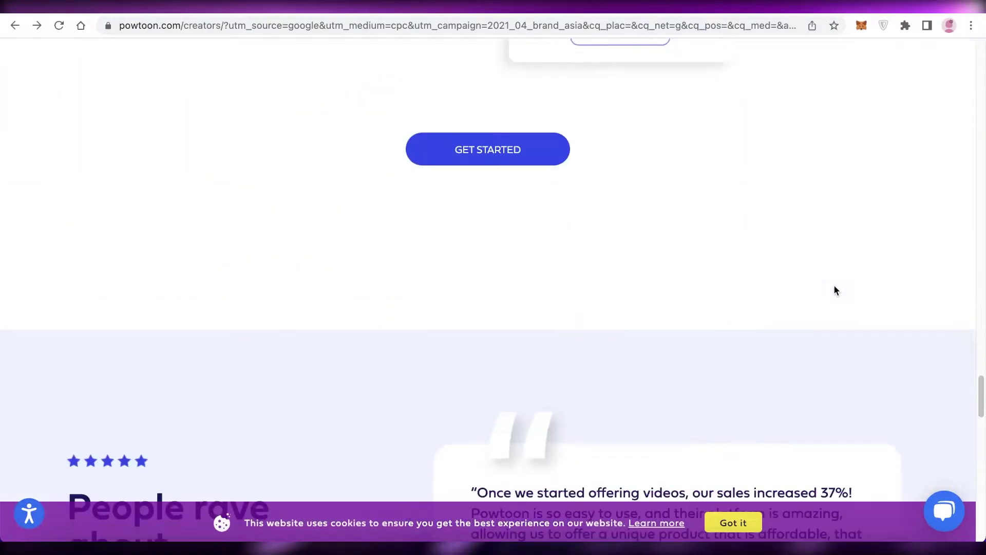
pyautogui.scroll(14, 835, 291)
pyautogui.scroll(-6, 833, 290)
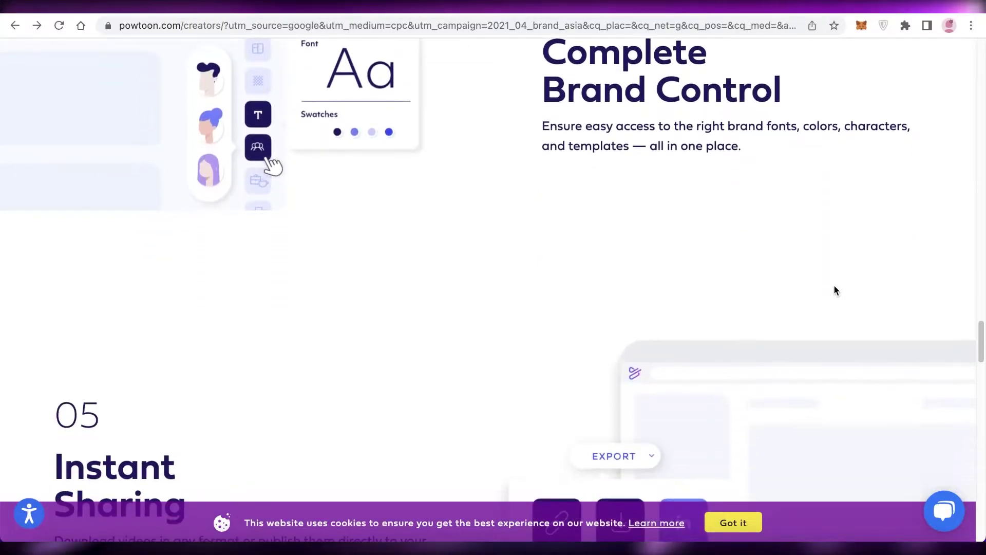
pyautogui.scroll(3, 833, 294)
pyautogui.scroll(20, 833, 290)
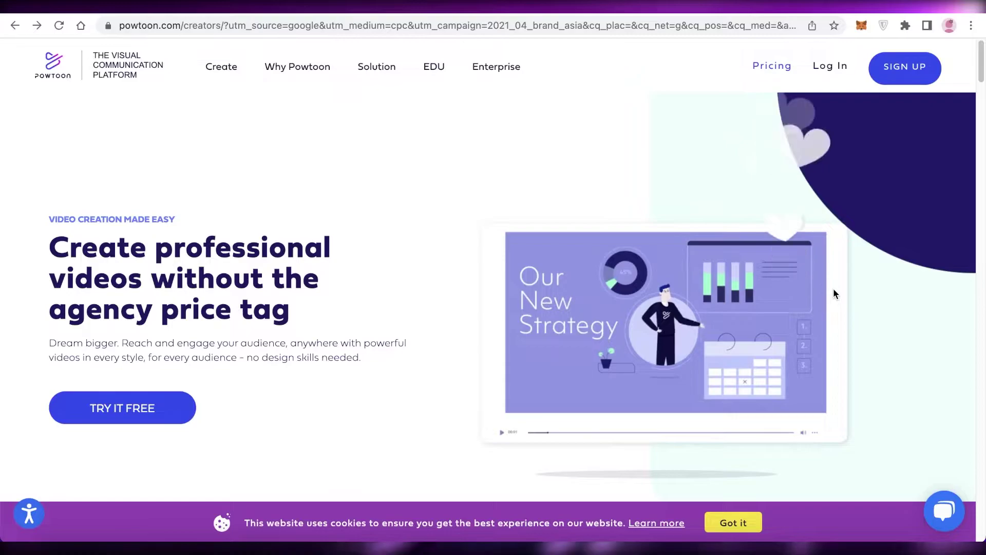
pyautogui.scroll(-7, 896, 233)
pyautogui.scroll(-8, 935, 343)
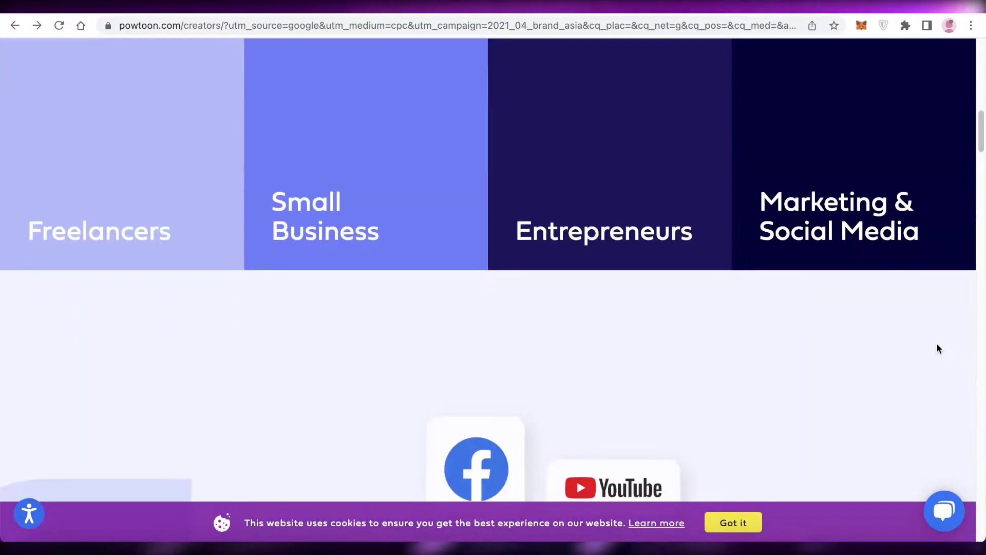
pyautogui.scroll(4, 936, 344)
pyautogui.scroll(7, 936, 348)
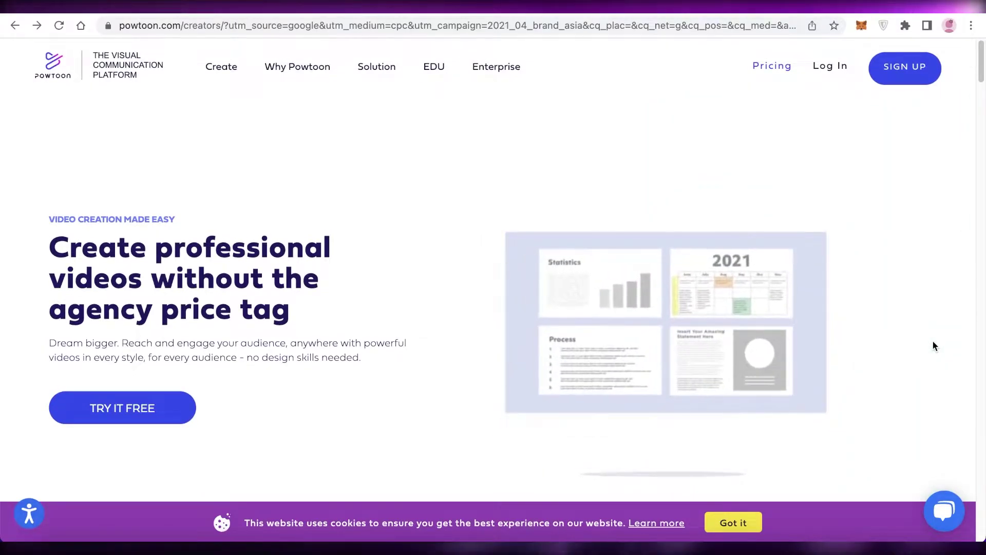
pyautogui.scroll(-10, 933, 341)
pyautogui.scroll(-12, 933, 341)
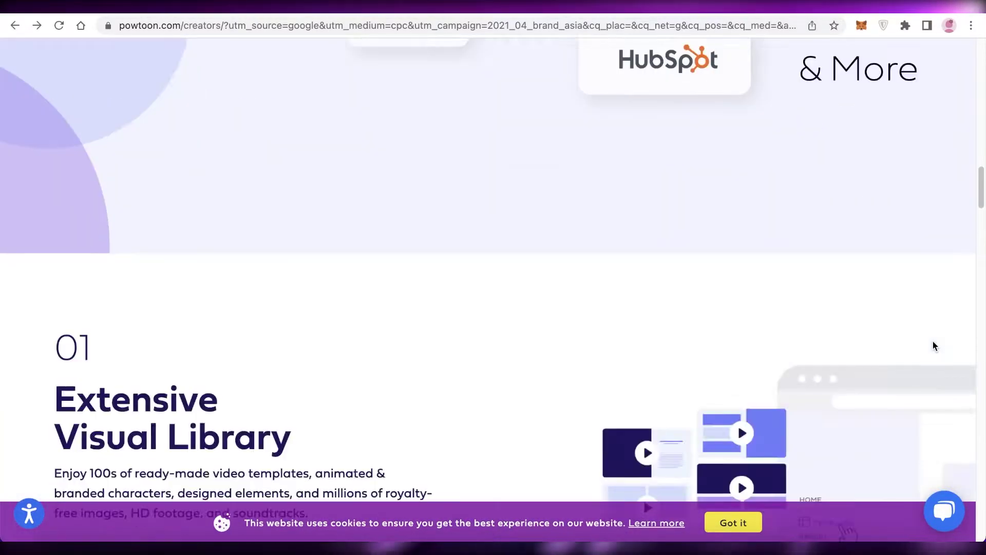
pyautogui.scroll(7, 904, 342)
pyautogui.scroll(15, 874, 346)
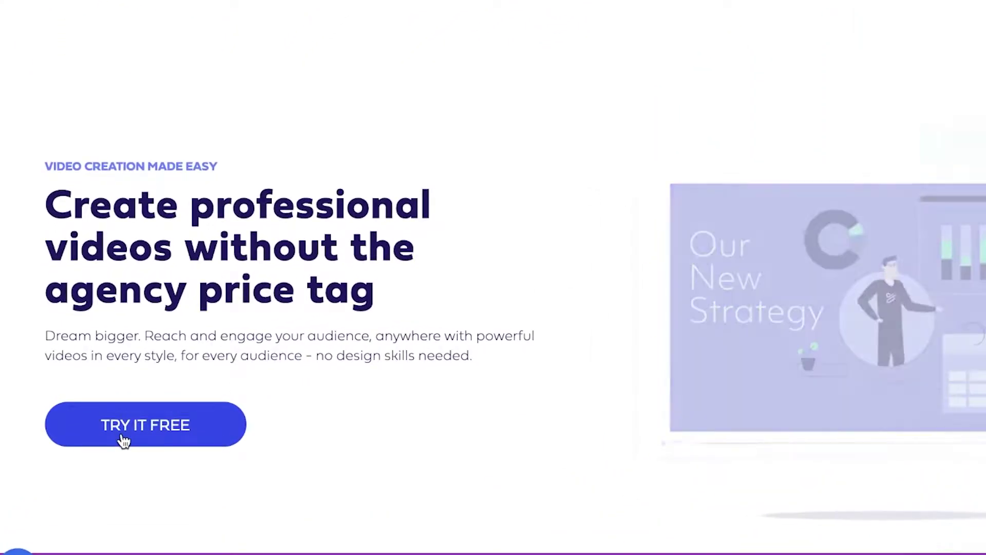
# - Start the free trial and sign up through the Google option, choosing a Google account
pyautogui.click(121, 440)
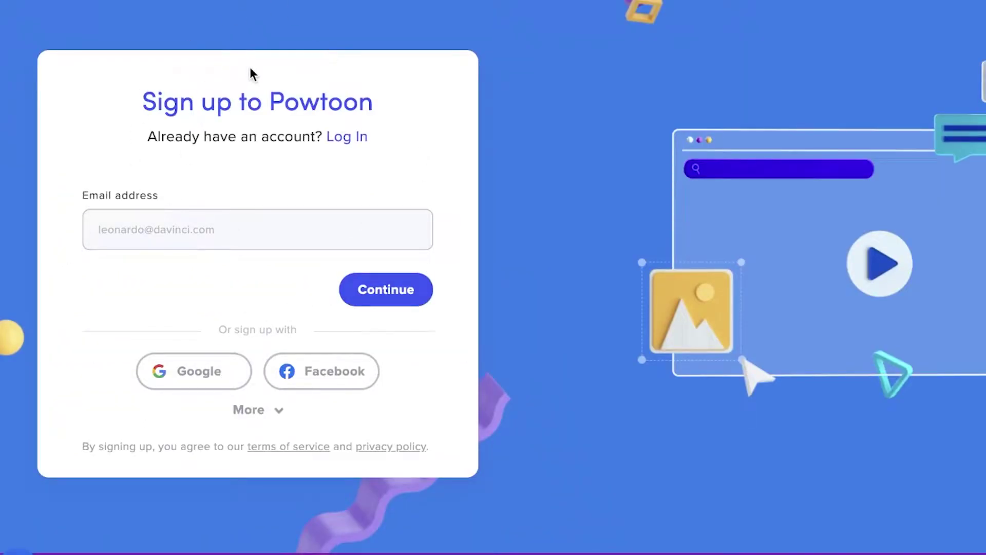
pyautogui.click(253, 242)
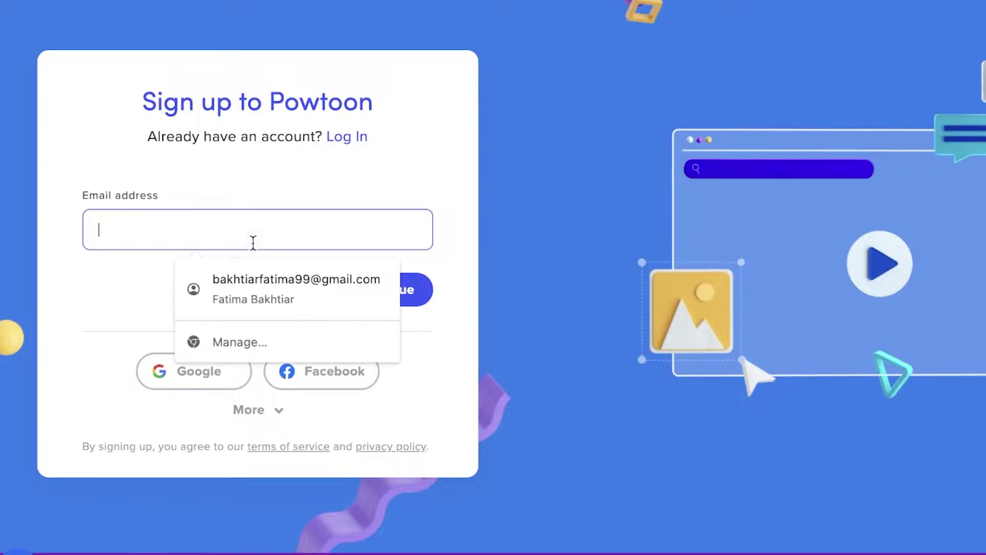
pyautogui.click(395, 168)
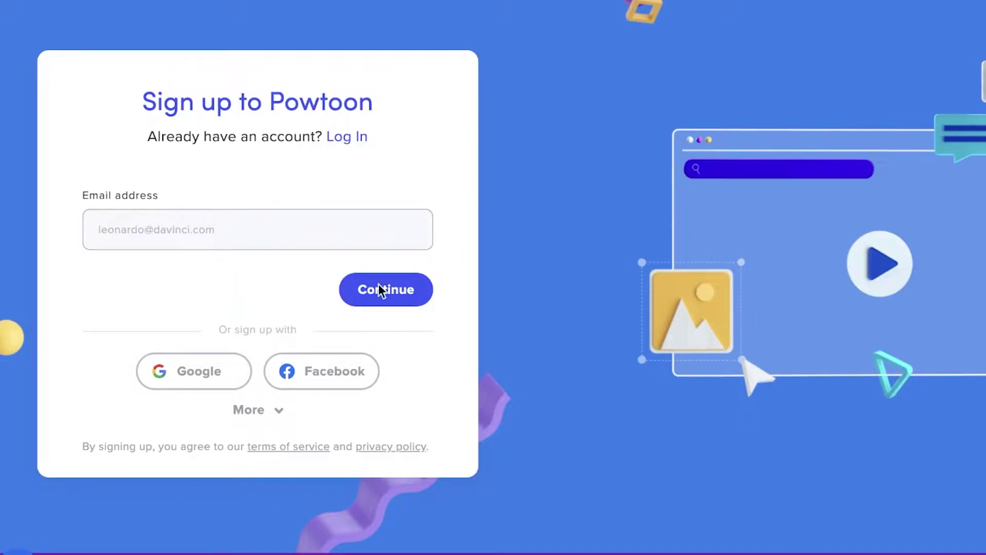
pyautogui.click(246, 411)
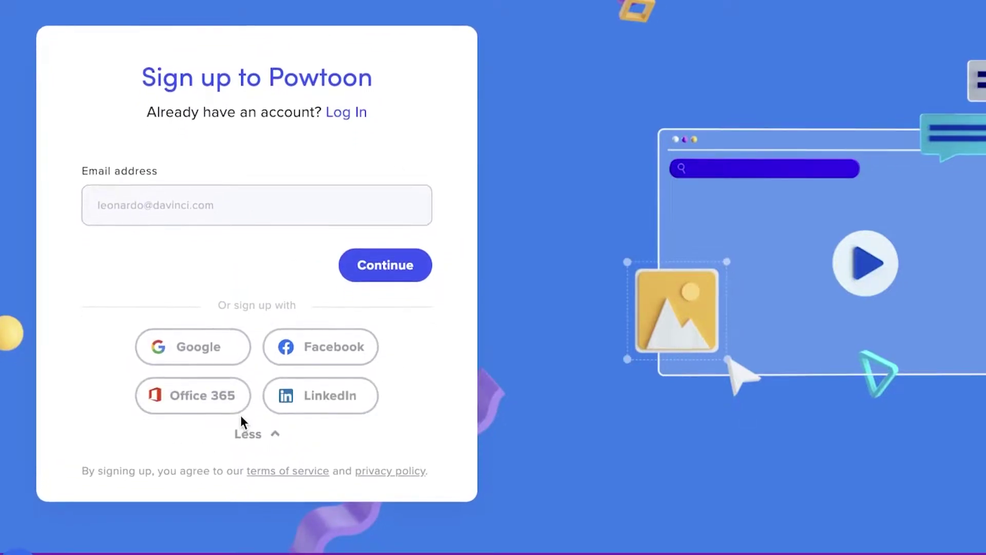
pyautogui.click(197, 360)
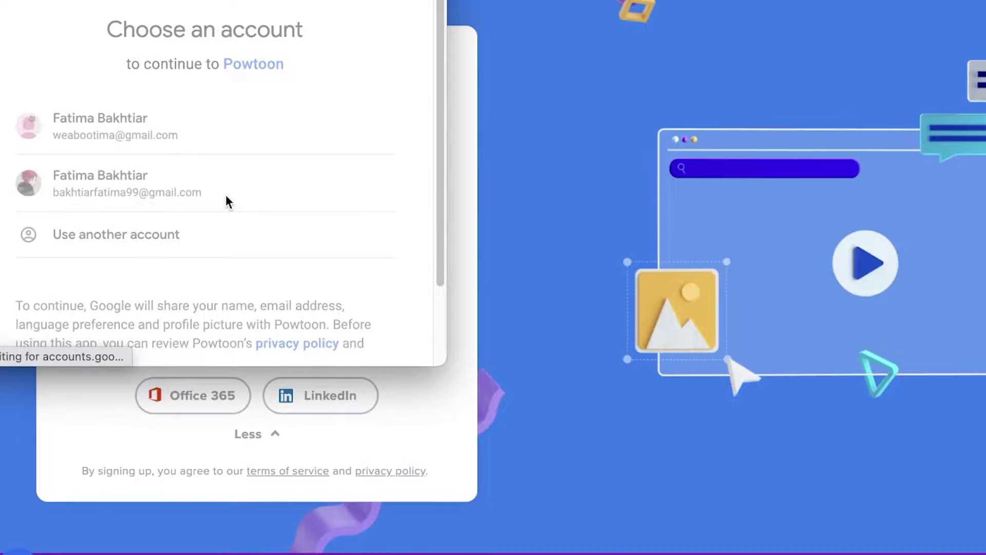
pyautogui.click(226, 196)
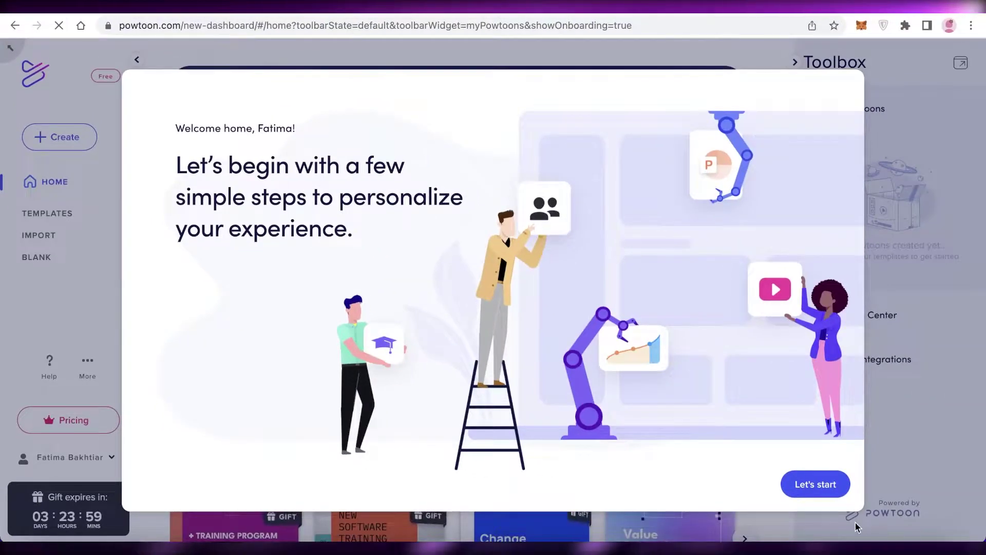
# - Answer the onboarding questions with Personal Needs and Social Media
pyautogui.click(794, 484)
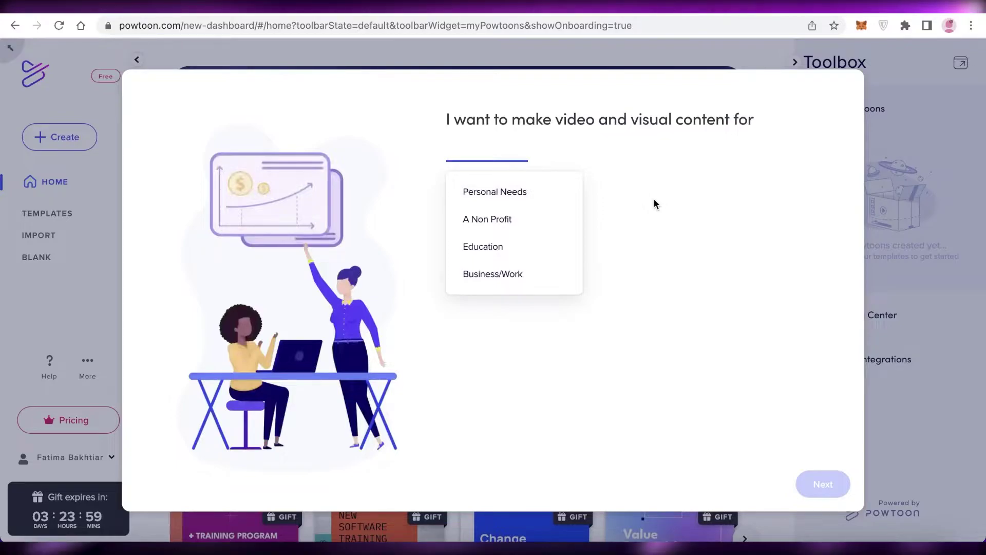
pyautogui.click(521, 201)
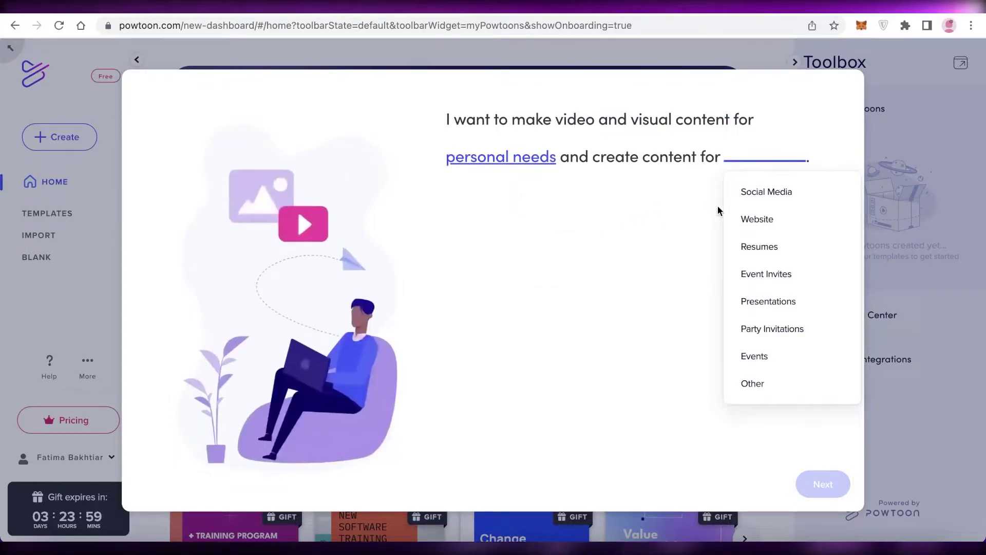
pyautogui.click(753, 191)
pyautogui.click(822, 484)
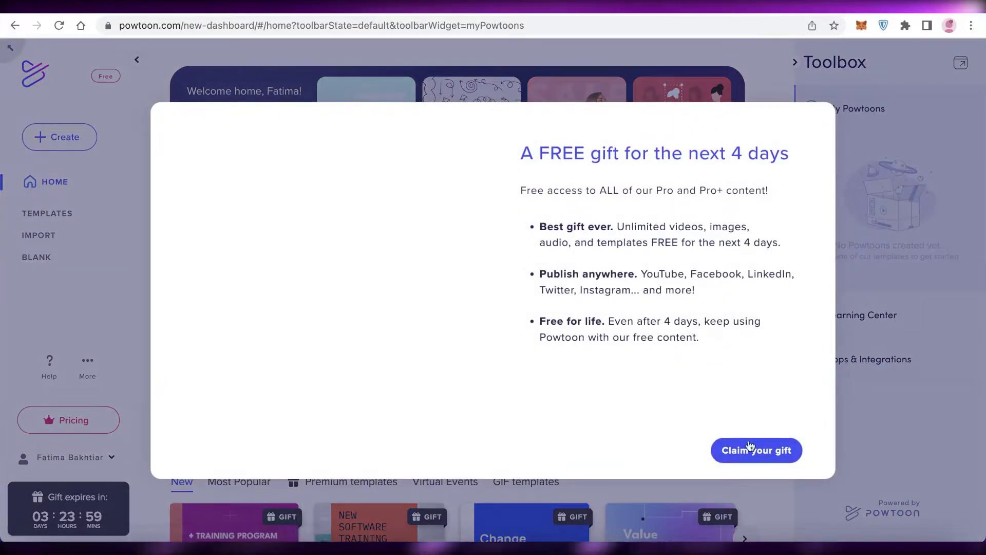
# - Claim the free 4-day gift, collapse the Toolbox panel and dismiss the tour popup
pyautogui.click(751, 451)
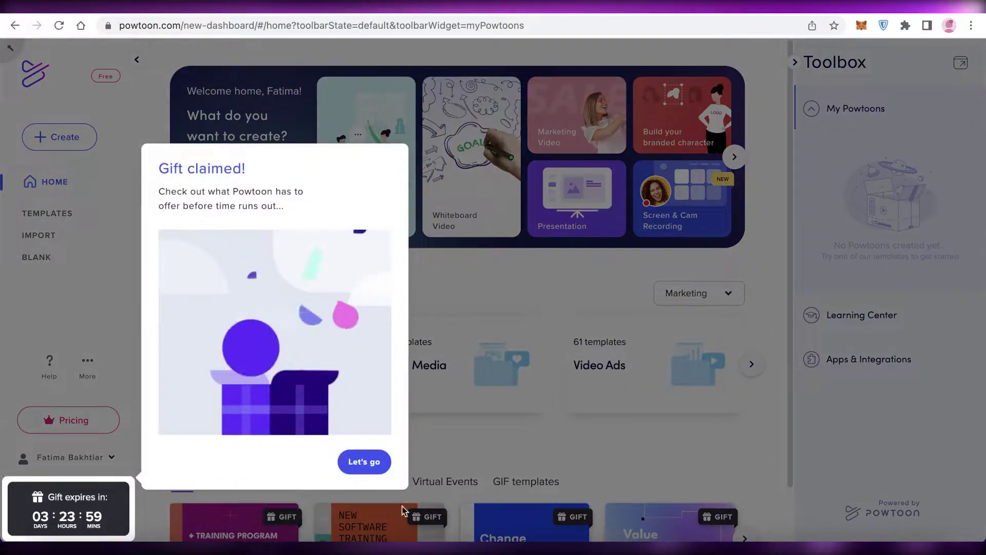
pyautogui.click(773, 122)
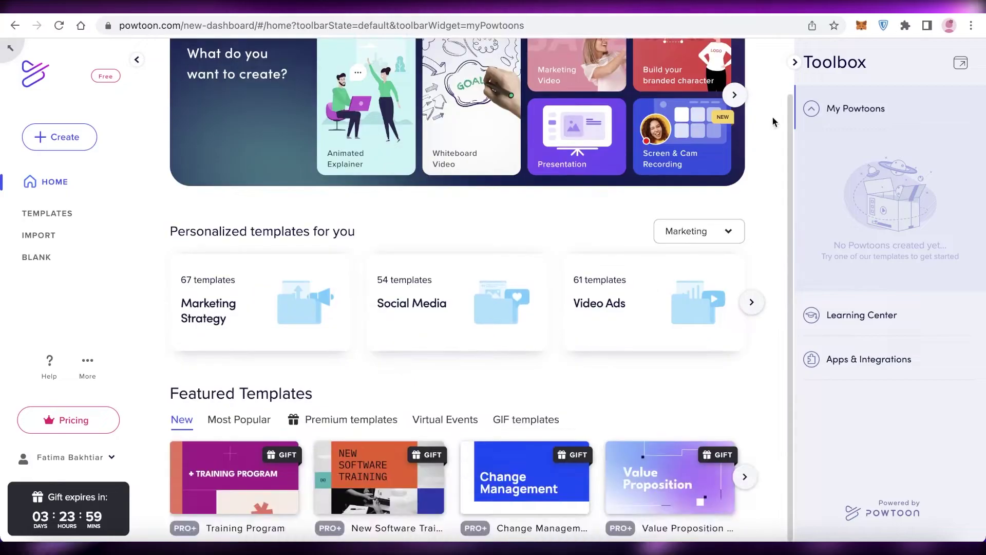
pyautogui.click(795, 62)
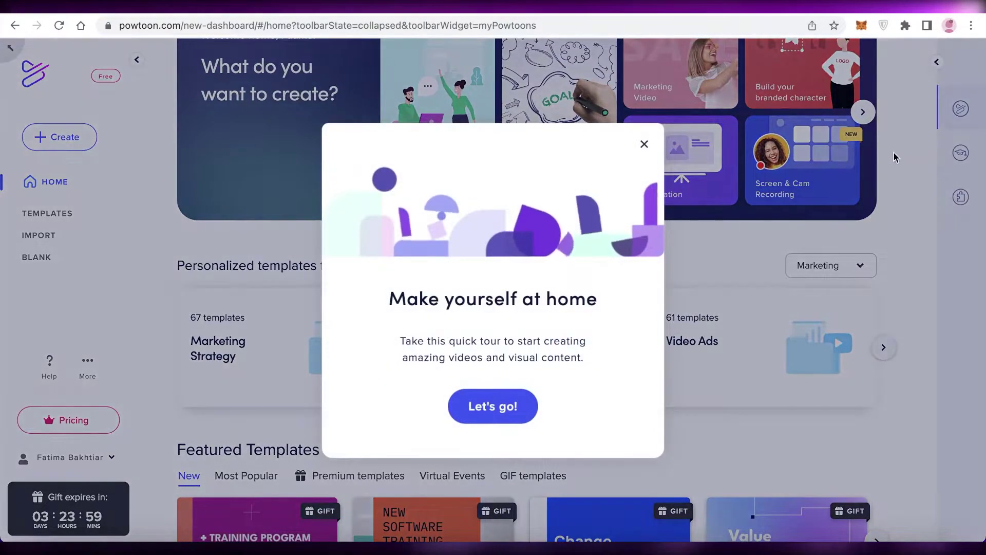
pyautogui.click(690, 168)
pyautogui.scroll(2, 690, 168)
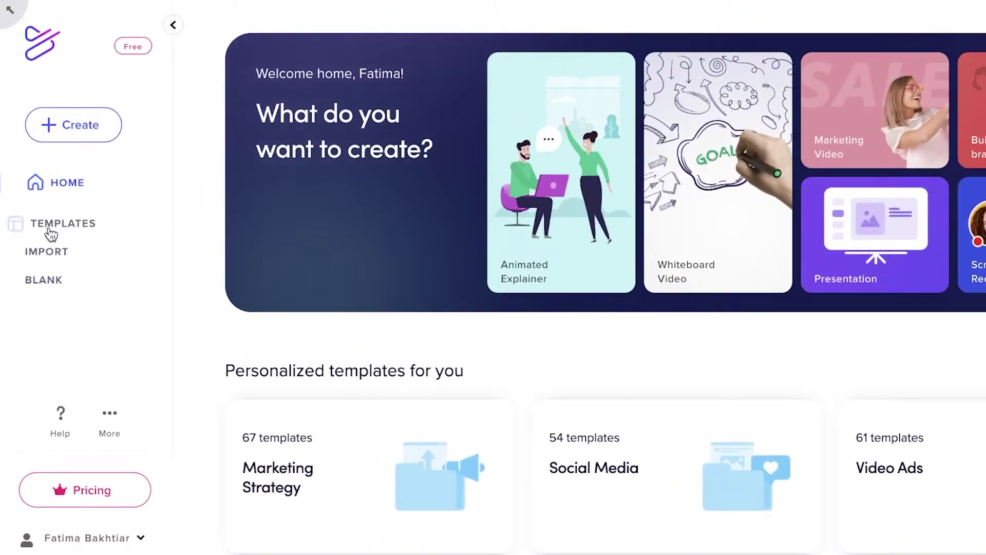
pyautogui.scroll(-3, 457, 136)
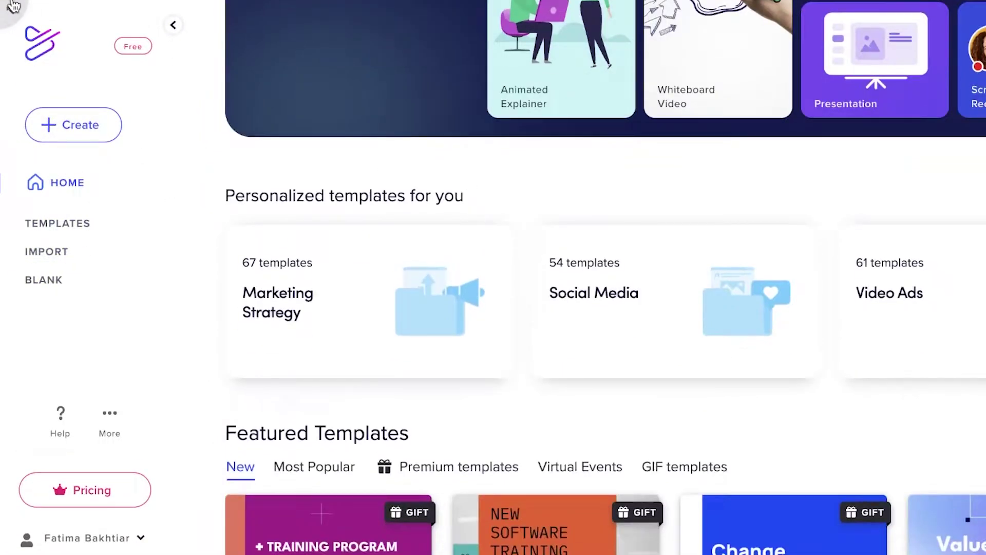
pyautogui.click(13, 7)
pyautogui.click(28, 89)
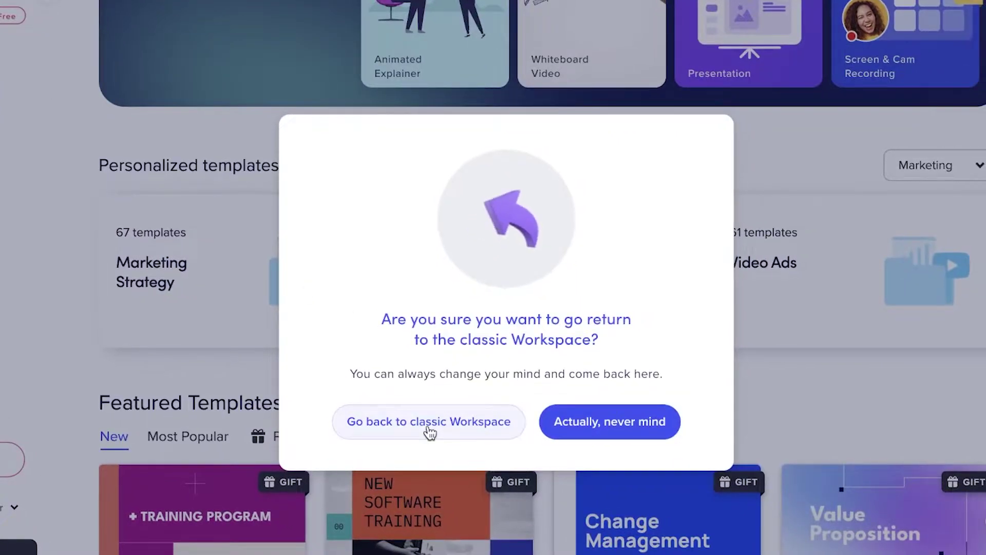
pyautogui.click(430, 433)
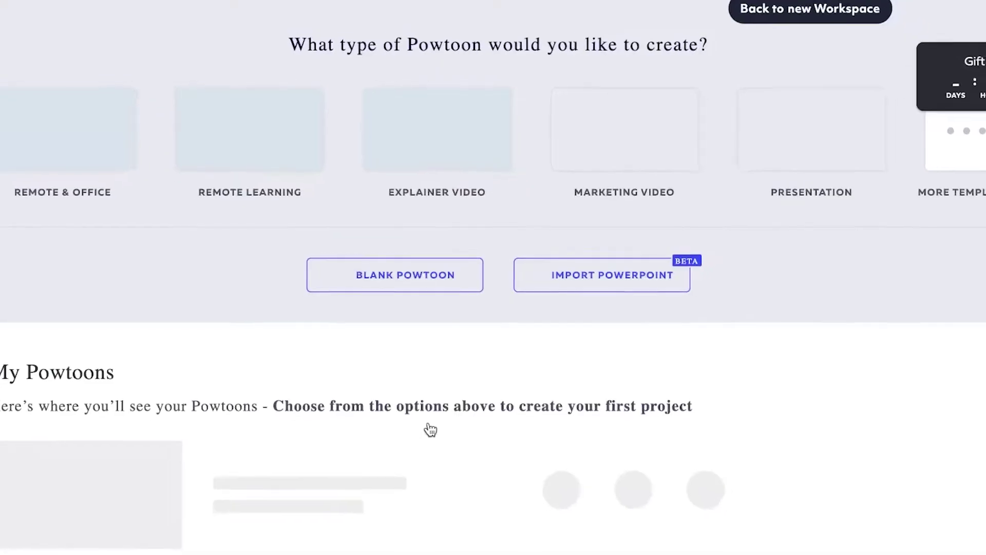
pyautogui.scroll(-1, 355, 249)
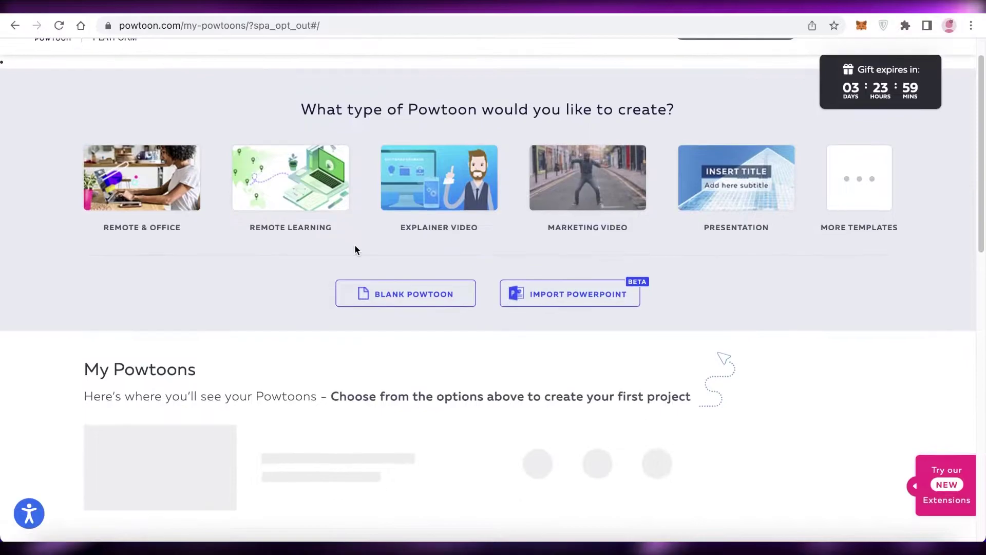
pyautogui.scroll(1, 260, 255)
pyautogui.scroll(-7, 516, 204)
pyautogui.scroll(7, 516, 205)
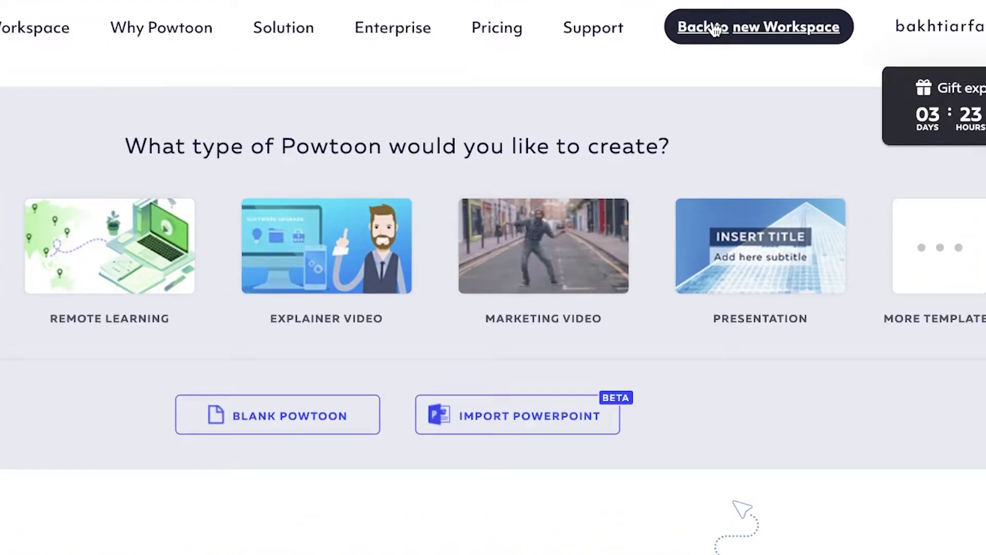
pyautogui.click(715, 28)
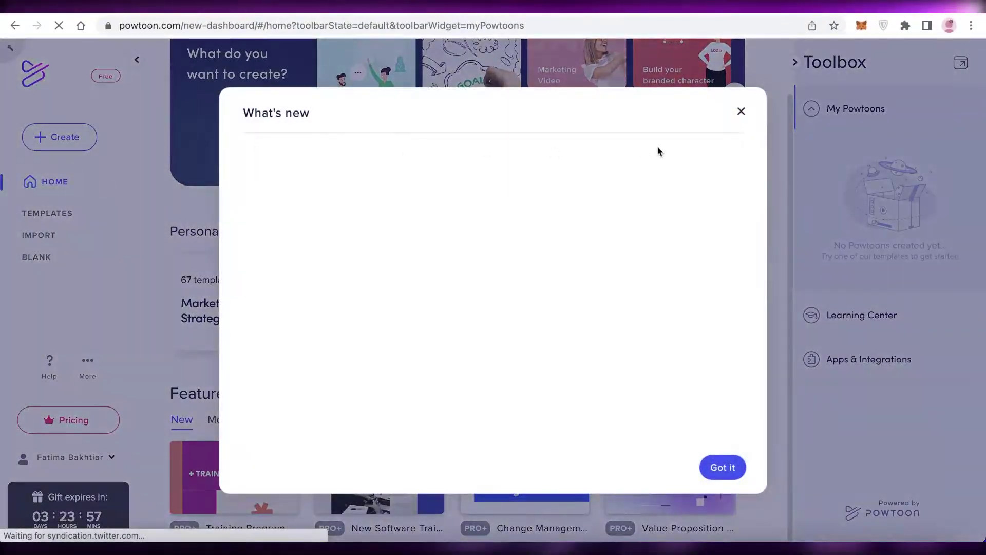
# - Dismiss What's new, open the template library and collapse the Toolbox panel
pyautogui.click(740, 111)
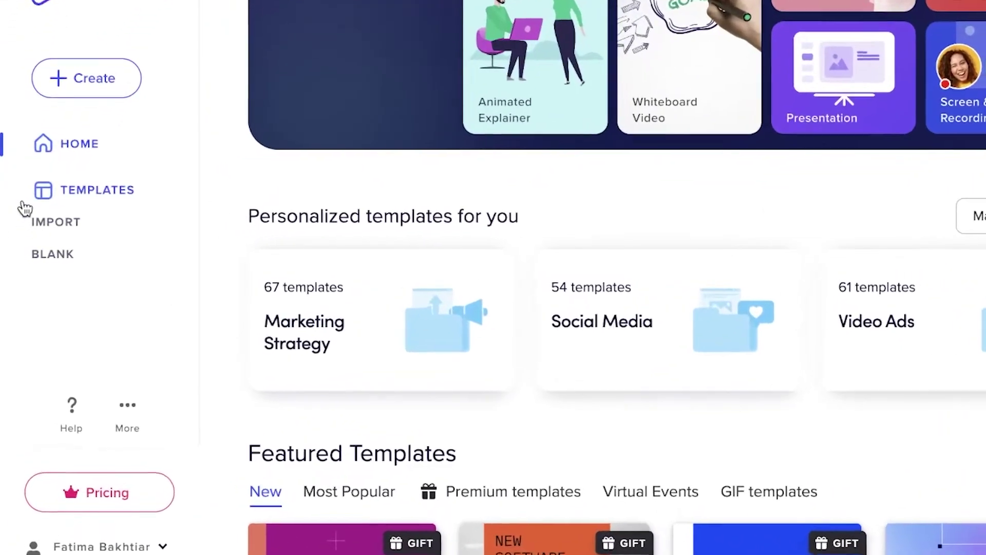
pyautogui.click(23, 203)
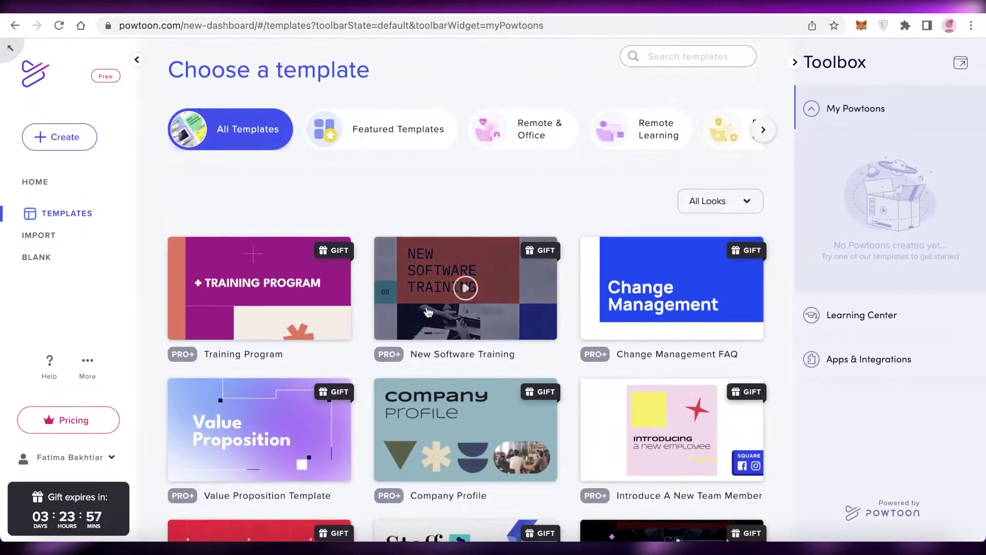
pyautogui.scroll(-10, 771, 281)
pyautogui.scroll(-7, 706, 280)
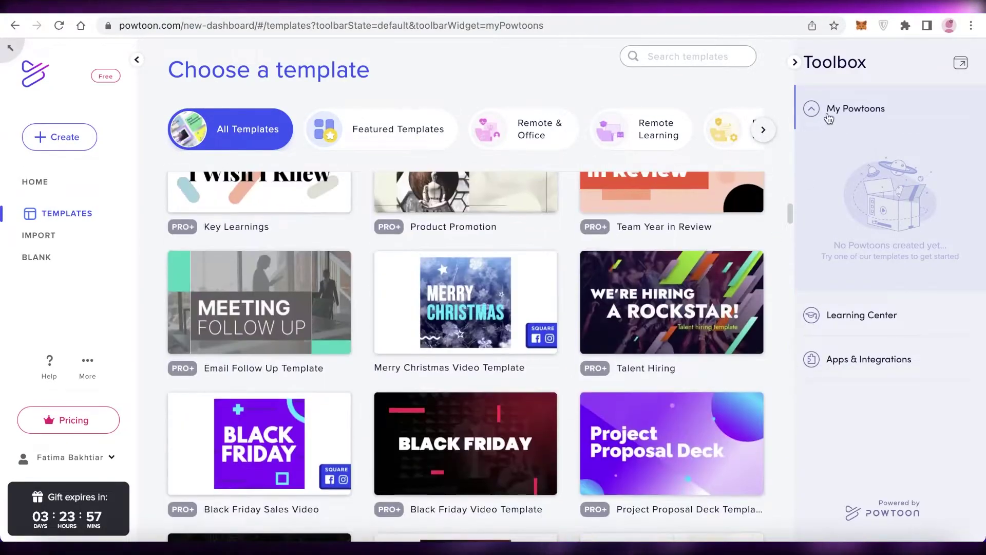
pyautogui.click(795, 63)
pyautogui.scroll(-10, 836, 69)
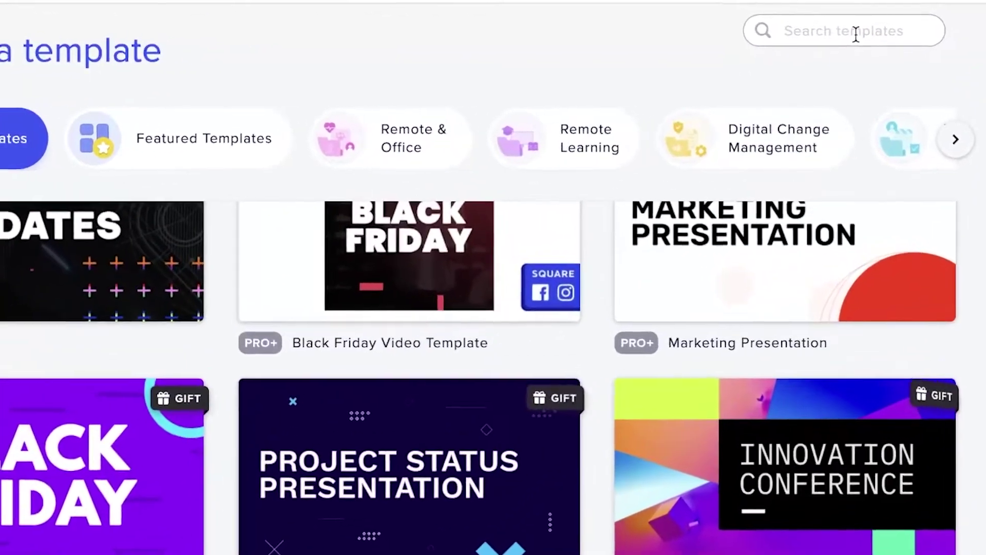
# - Search the templates for 'gym'
pyautogui.click(855, 35)
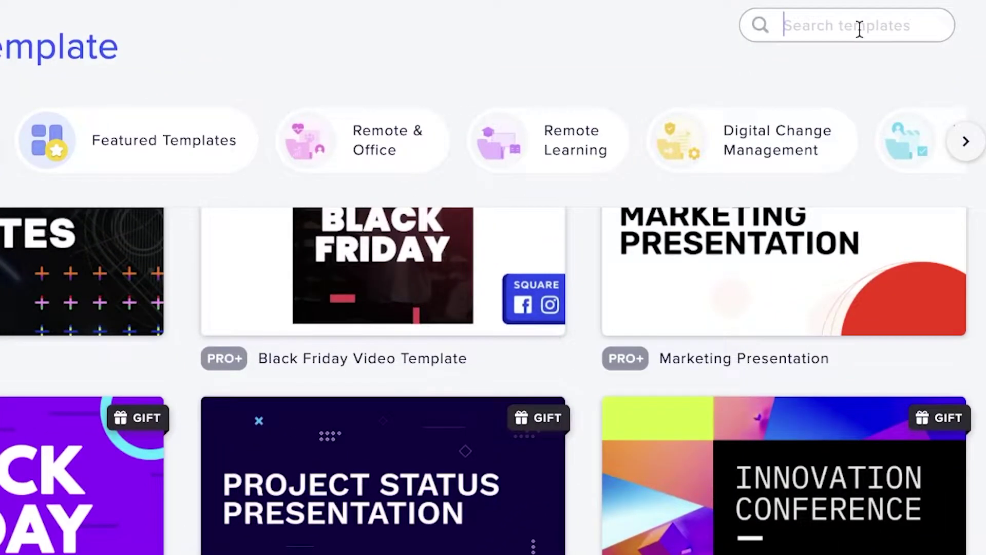
pyautogui.write('sa')
pyautogui.press('BackSpace')
pyautogui.press('BackSpace')
pyautogui.write('gym')
pyautogui.press('Return')
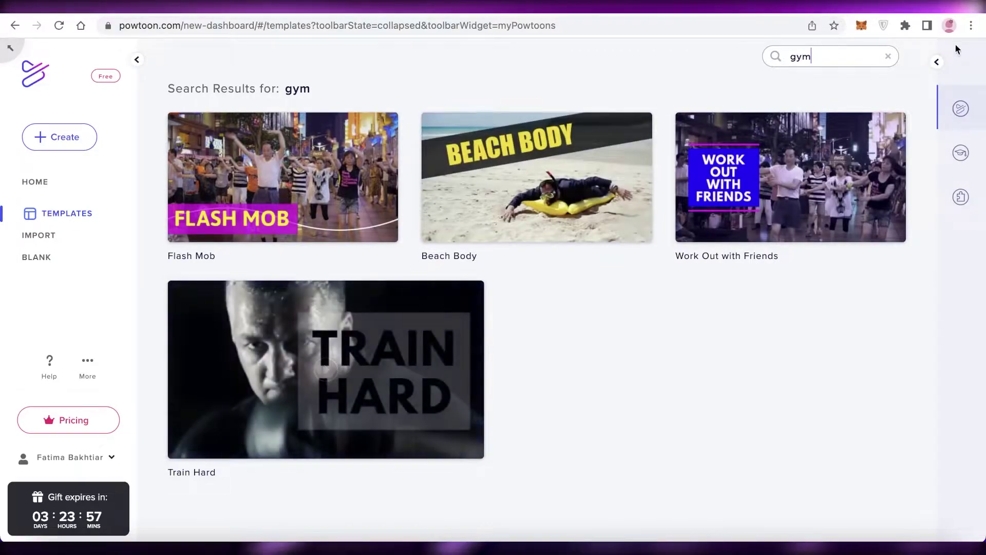
# - Replace the search with 'school' and scroll through the matching templates
pyautogui.click(888, 57)
pyautogui.write('school')
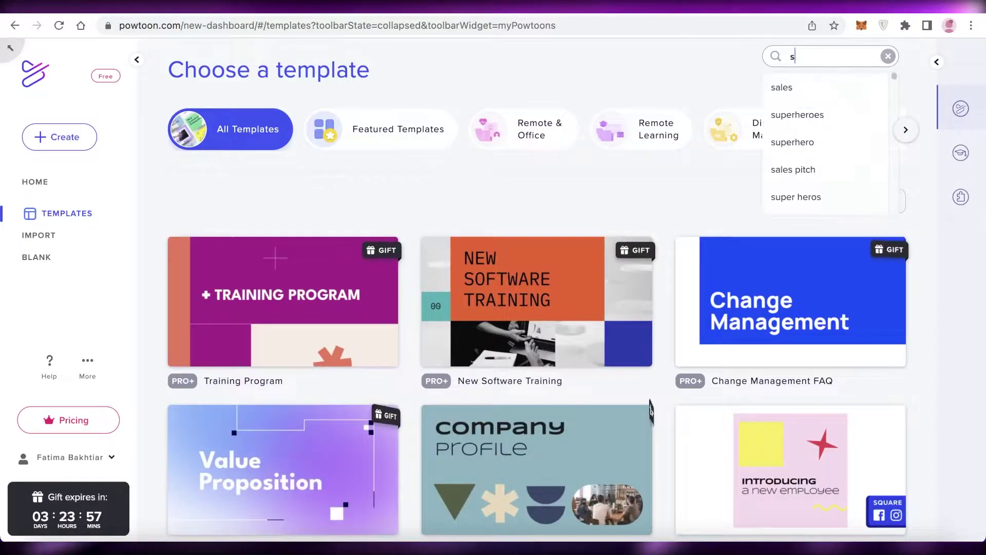
pyautogui.press('Return')
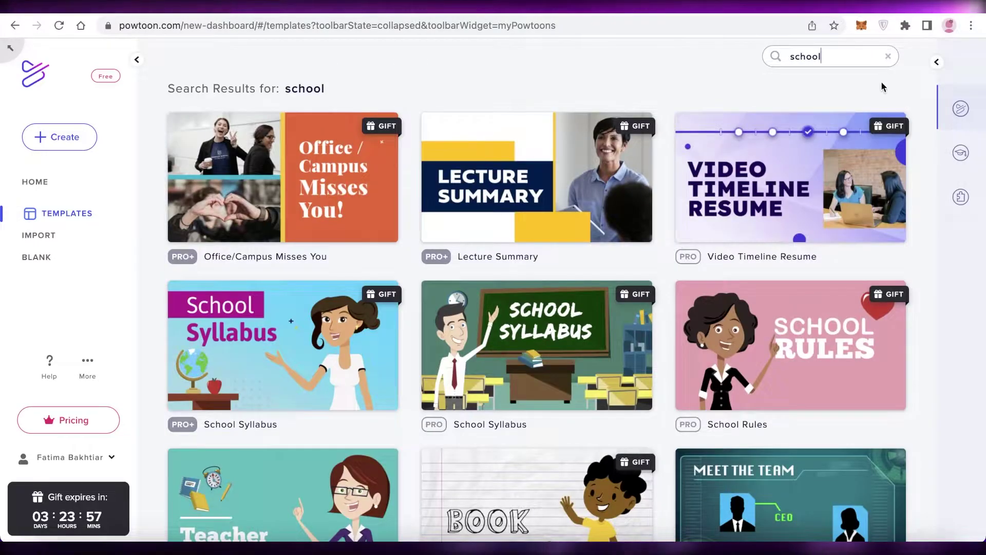
pyautogui.scroll(-9, 637, 213)
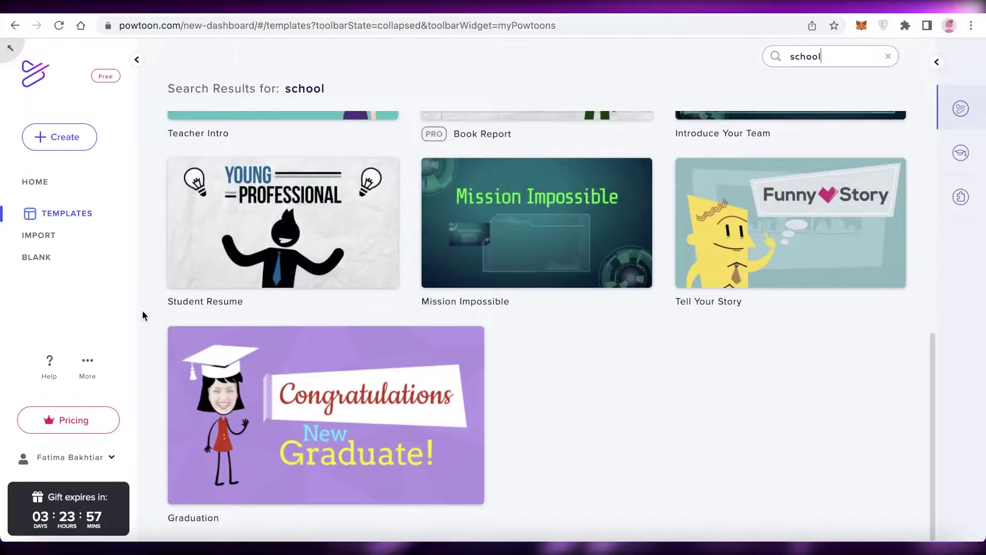
pyautogui.scroll(9, 143, 310)
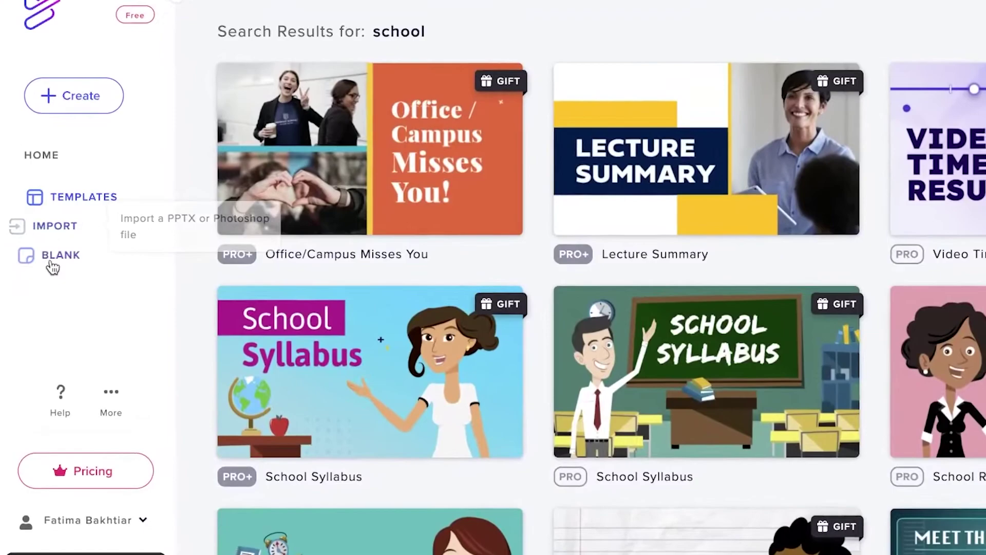
# - Start a blank Powtoon in the Square 1:1 format
pyautogui.click(41, 260)
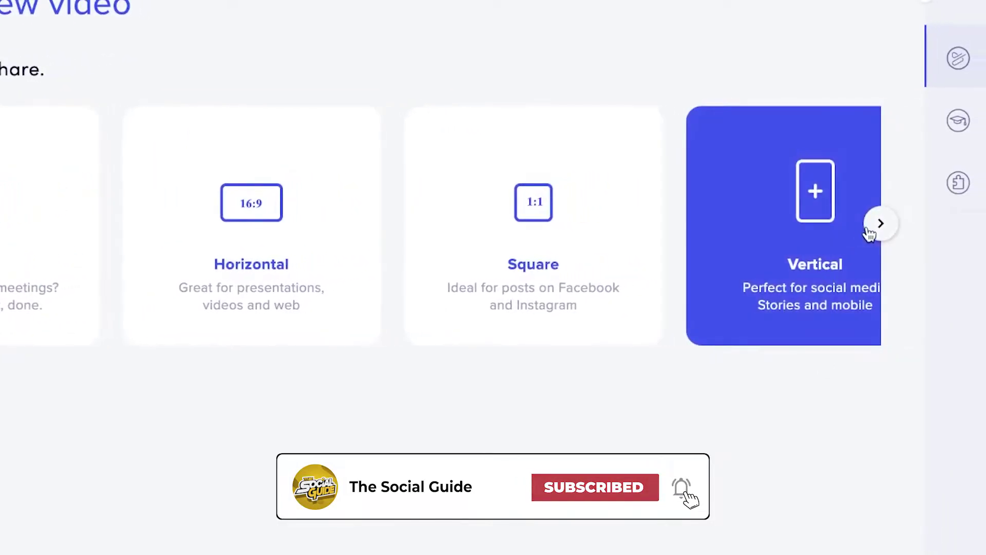
pyautogui.click(935, 217)
pyautogui.click(493, 226)
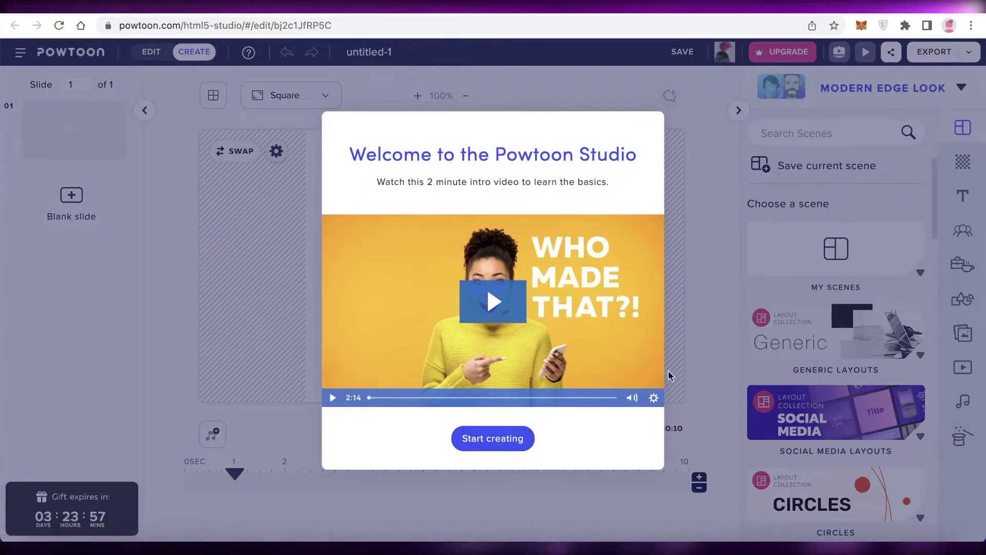
# - Close the welcome intro, play and pause the empty slide, and rewind to 0:00
pyautogui.click(491, 441)
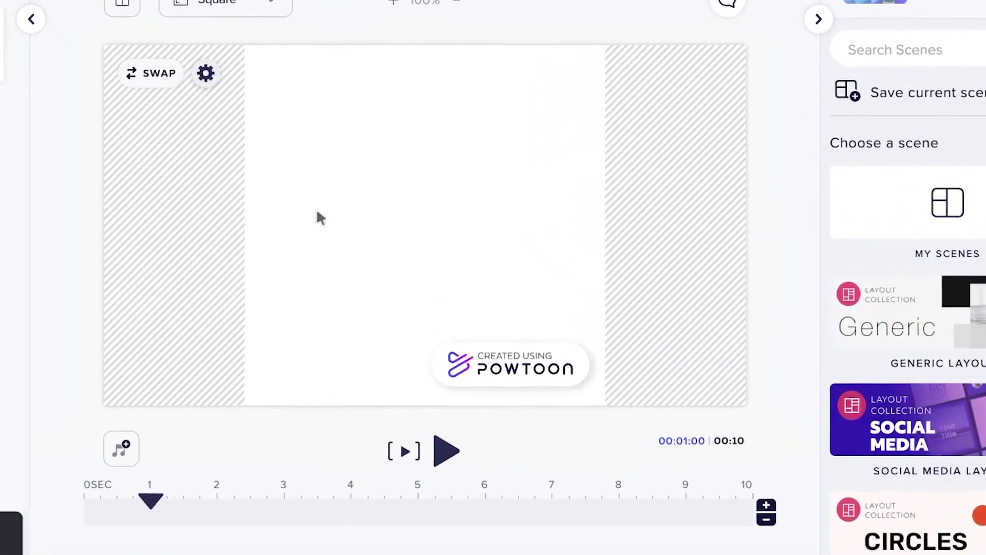
pyautogui.click(441, 463)
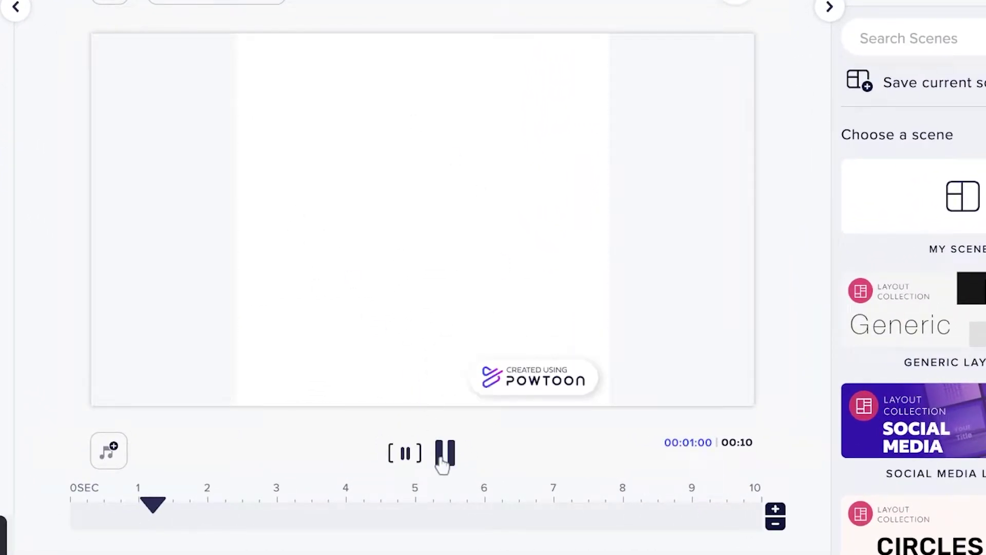
pyautogui.click(442, 462)
pyautogui.moveTo(188, 506); pyautogui.dragTo(41, 503)
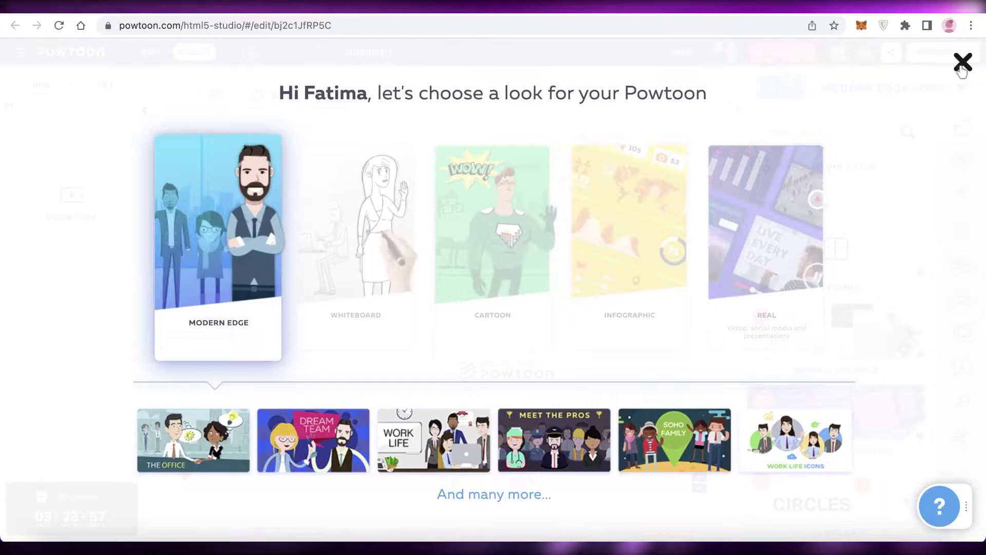
# - Reopen the look chooser and apply the Whiteboard look instead of Modern Edge
pyautogui.click(961, 68)
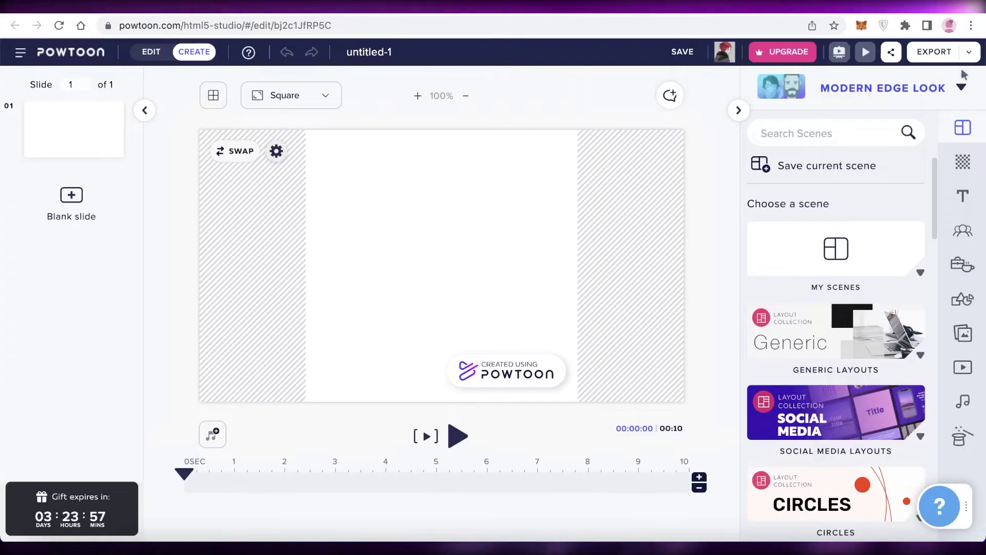
pyautogui.click(885, 90)
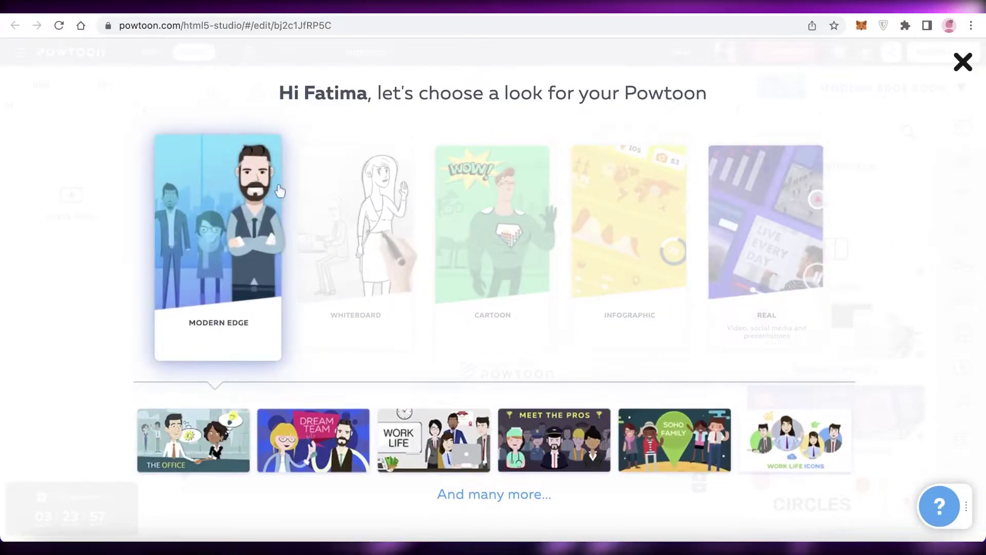
pyautogui.click(359, 193)
pyautogui.click(361, 191)
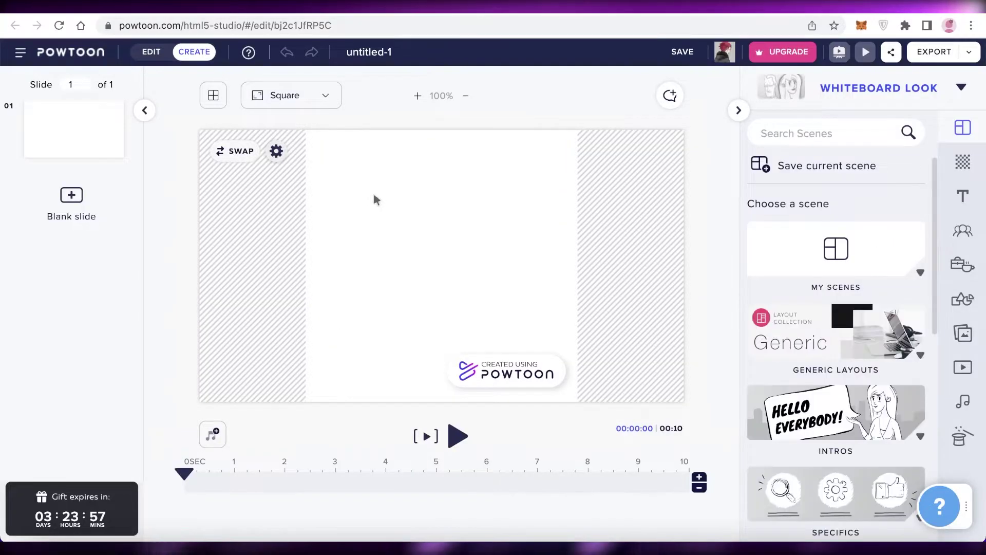
# - Collapse and reopen the Scenes panel, glancing at the background options
pyautogui.scroll(-1, 852, 348)
pyautogui.scroll(1, 852, 348)
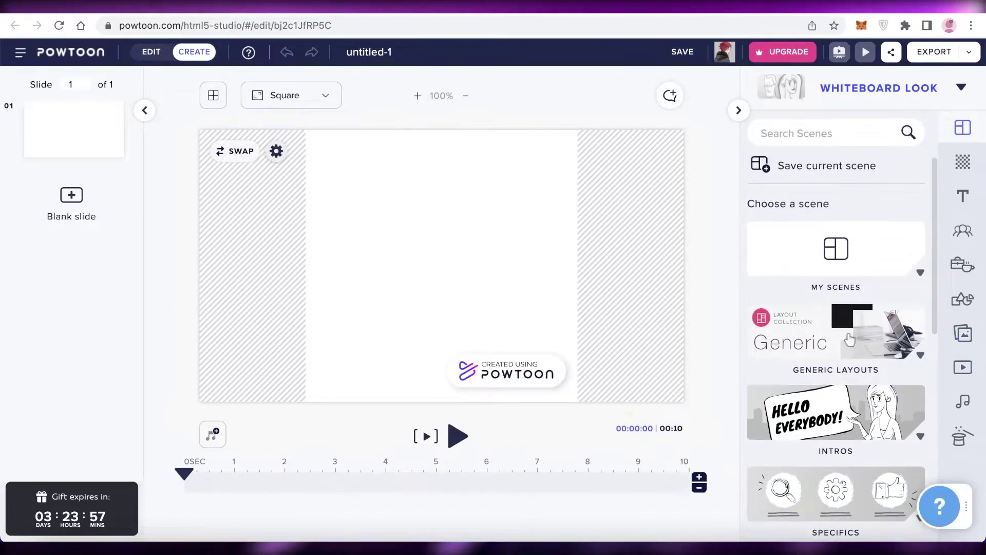
pyautogui.scroll(-10, 815, 194)
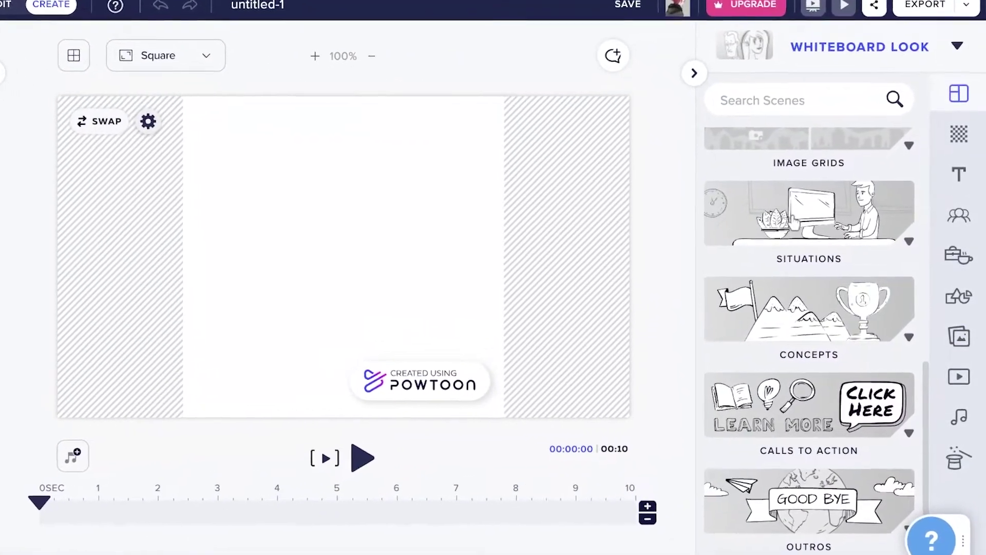
pyautogui.scroll(7, 797, 252)
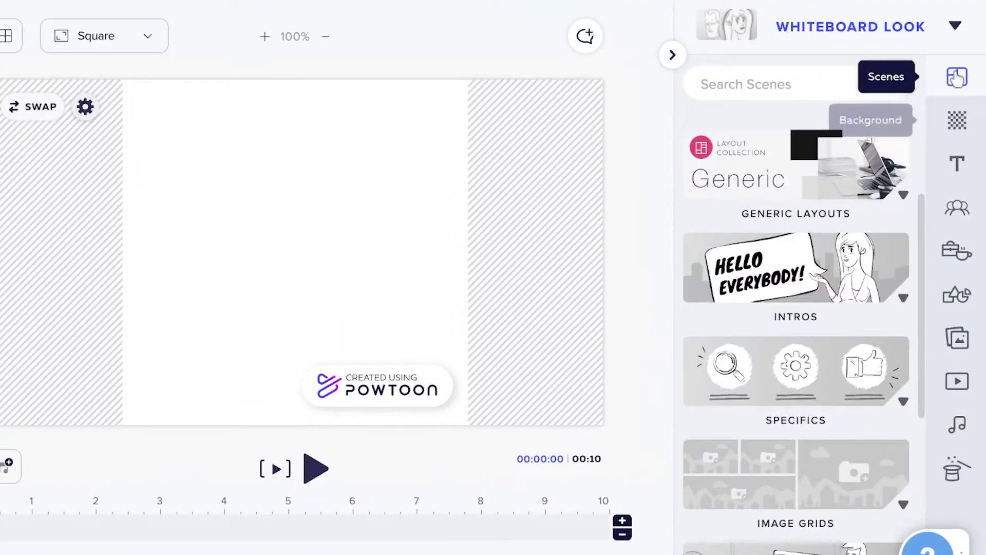
pyautogui.click(957, 77)
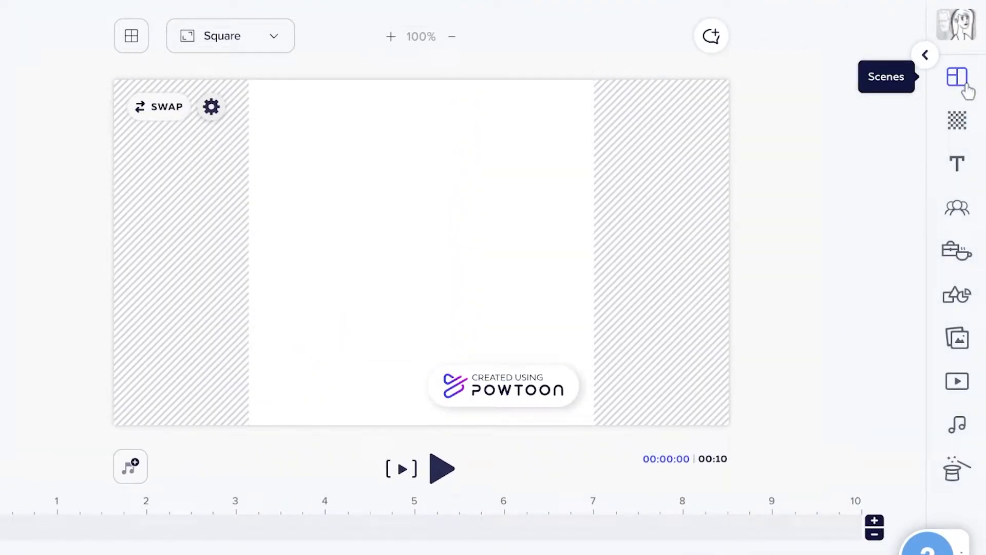
pyautogui.click(965, 86)
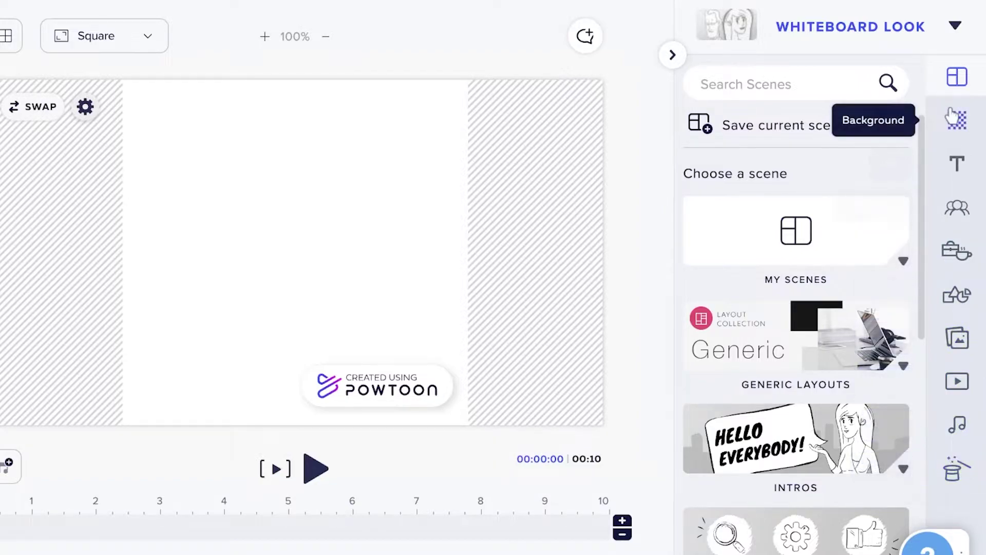
pyautogui.click(958, 123)
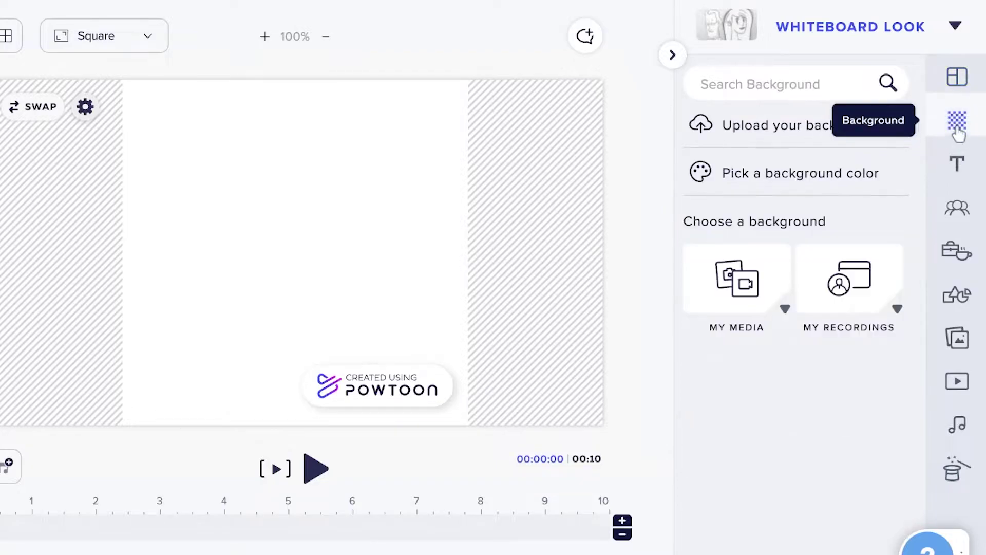
pyautogui.click(957, 78)
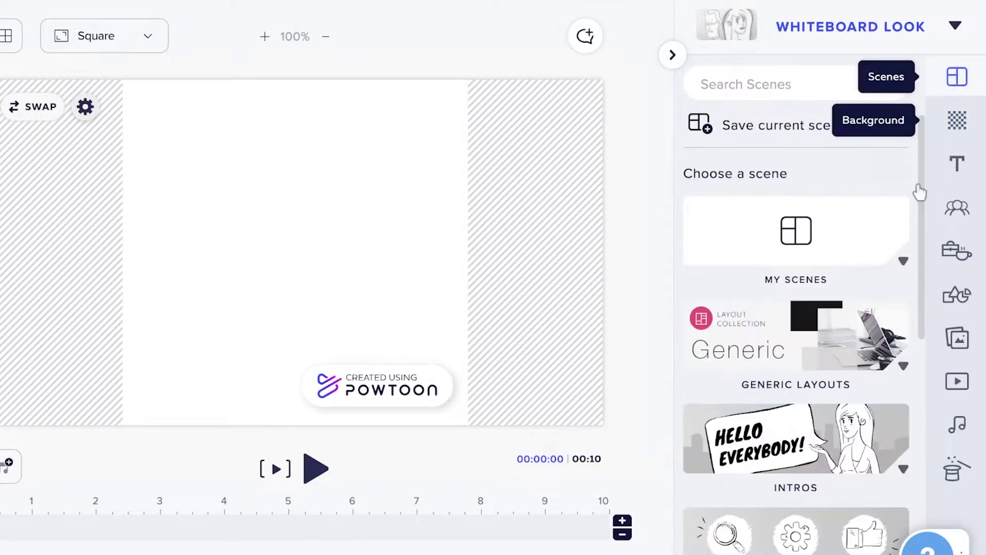
# - Expand the Intros scene category and scroll through its thumbnails
pyautogui.scroll(-4, 812, 298)
pyautogui.click(777, 234)
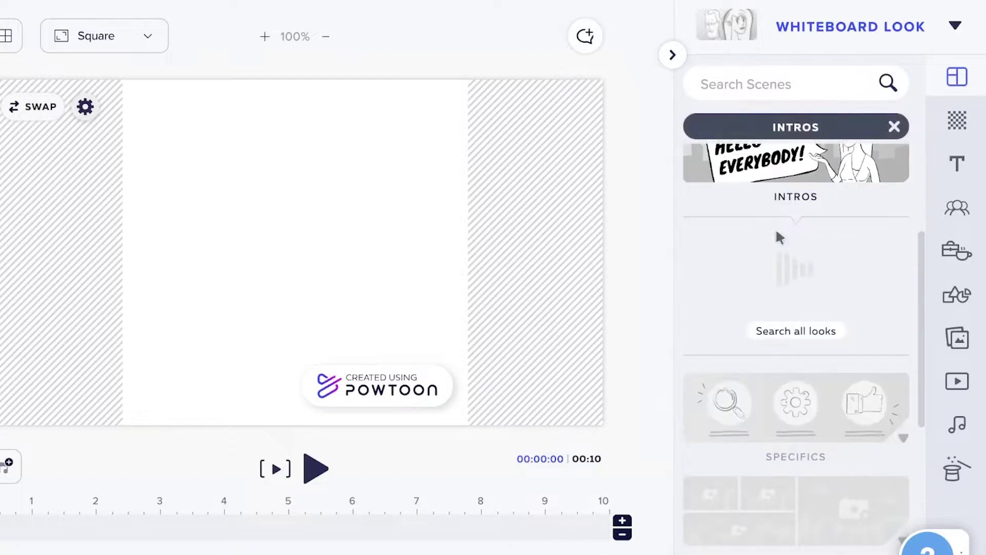
pyautogui.scroll(-2, 913, 275)
pyautogui.scroll(5, 911, 276)
pyautogui.scroll(-10, 852, 360)
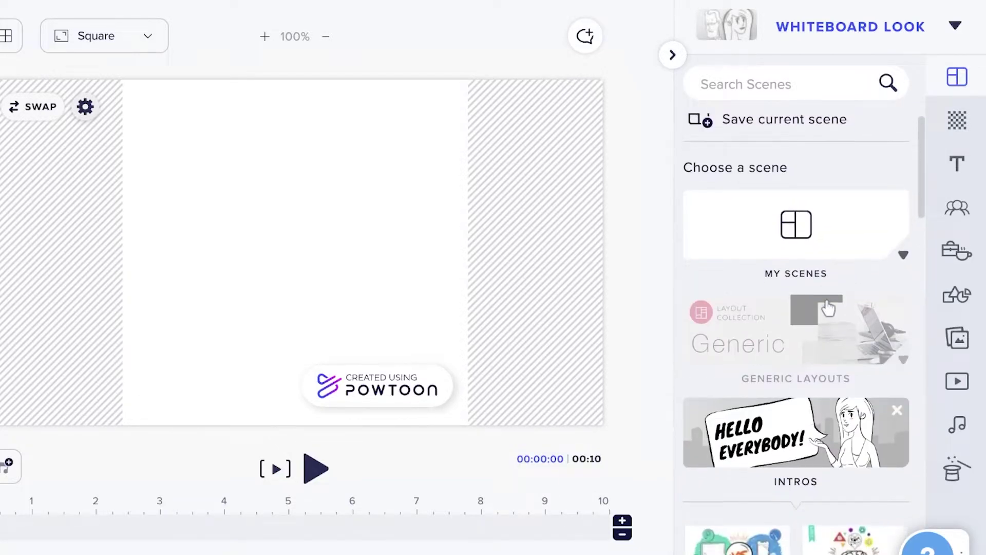
pyautogui.scroll(-5, 851, 397)
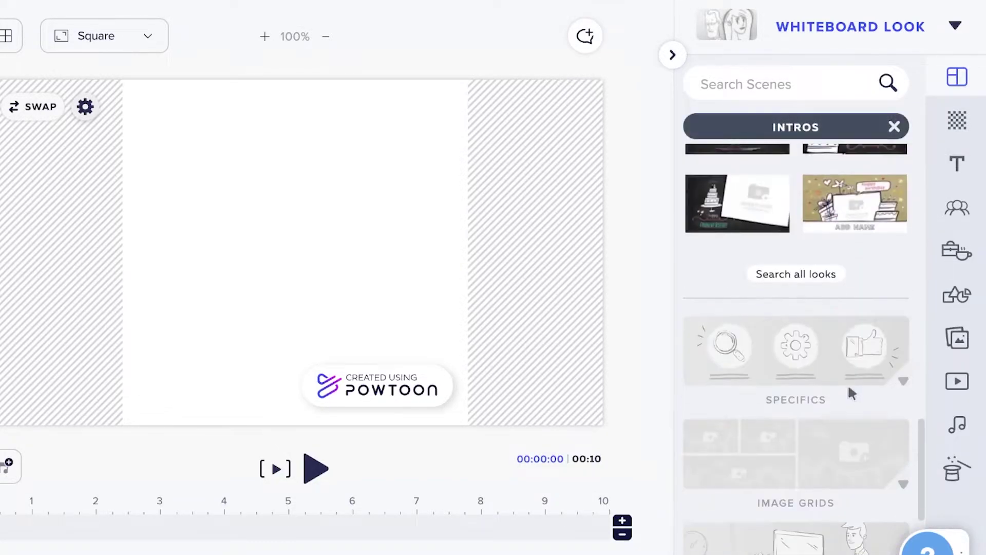
pyautogui.scroll(-1, 834, 334)
pyautogui.scroll(5, 834, 334)
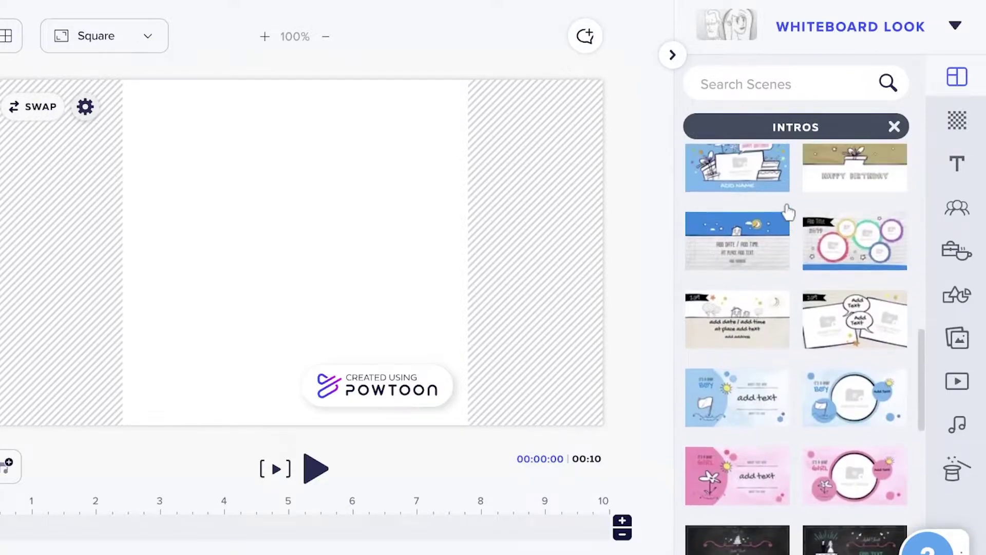
pyautogui.scroll(-1, 776, 247)
pyautogui.scroll(4, 765, 286)
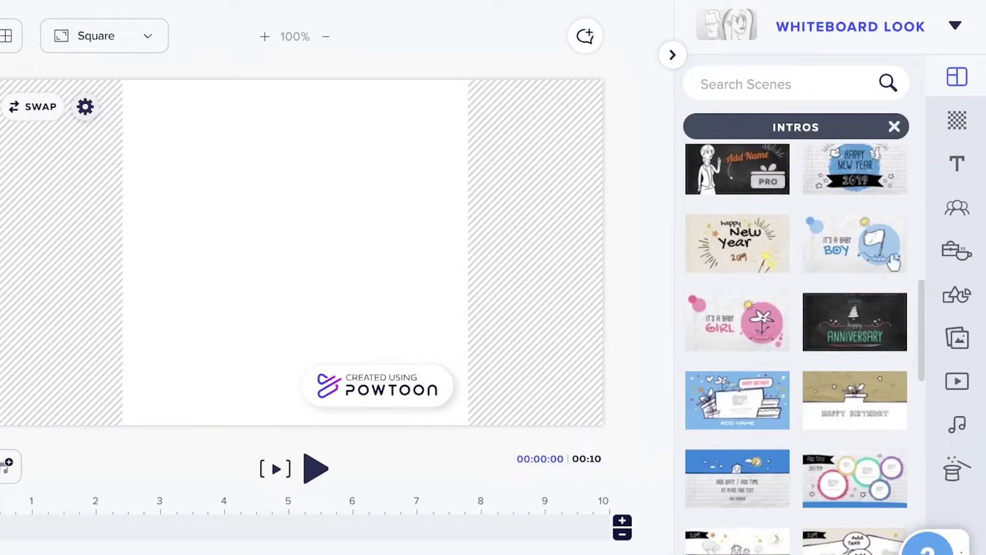
pyautogui.scroll(4, 841, 319)
# - Add the chalkboard Add Name intro scene, then shrink and move the waving woman
pyautogui.click(773, 390)
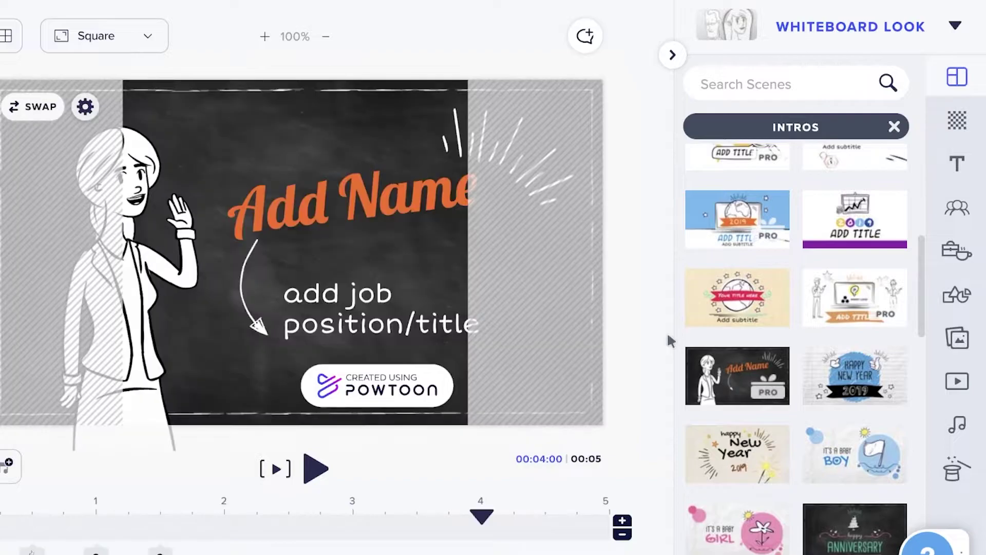
pyautogui.click(157, 253)
pyautogui.moveTo(172, 248); pyautogui.dragTo(220, 227)
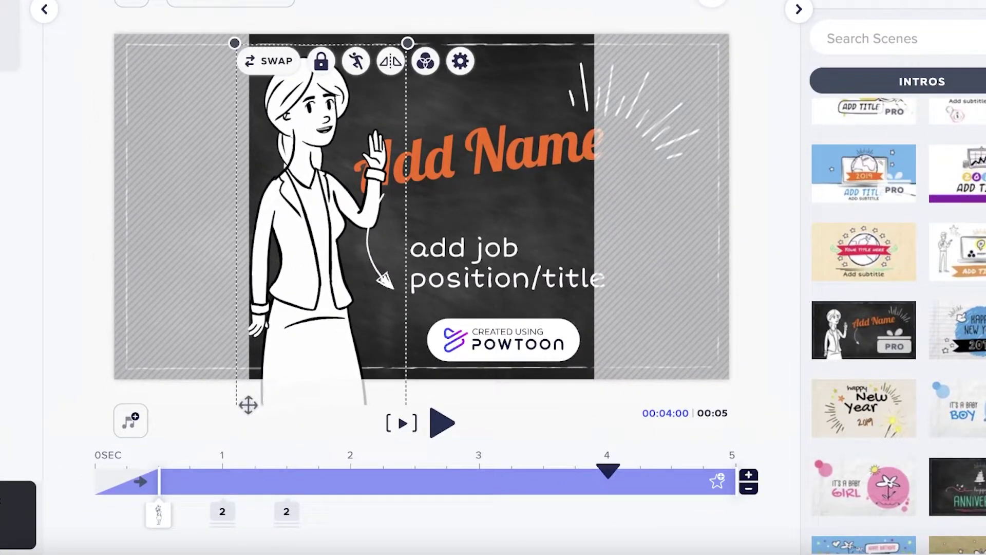
pyautogui.moveTo(234, 43); pyautogui.dragTo(231, 103)
# - Shift the woman left, retitle Add Name to WELCOME, and clear the job-position placeholder
pyautogui.moveTo(282, 457); pyautogui.dragTo(374, 359)
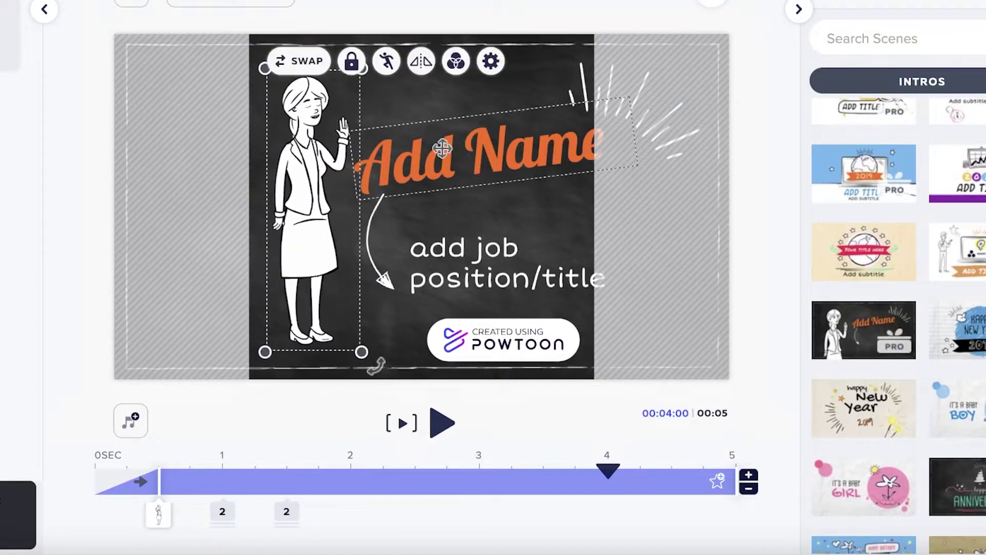
pyautogui.doubleClick(442, 149)
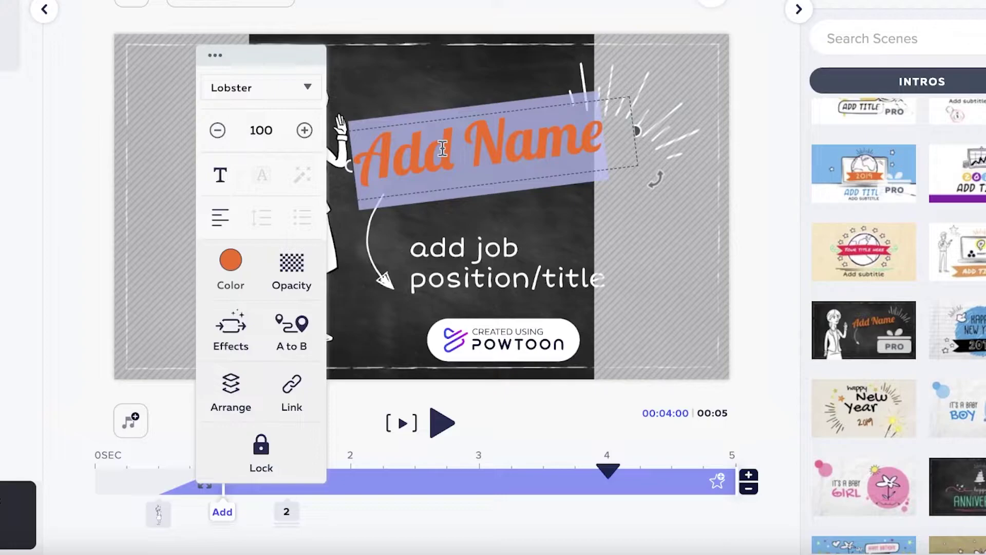
pyautogui.write('WELCOME')
pyautogui.click(462, 252)
pyautogui.doubleClick(462, 252)
pyautogui.press('BackSpace')
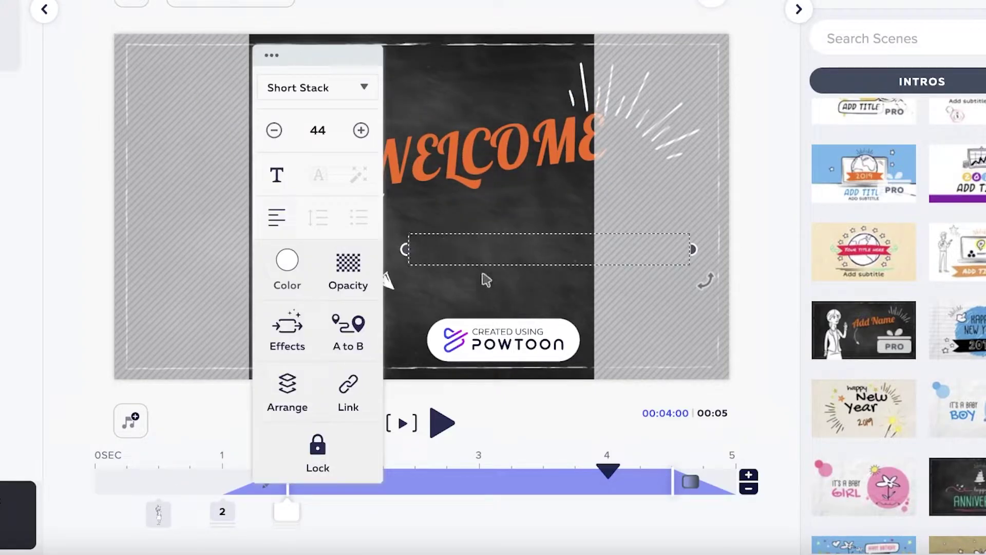
pyautogui.click(518, 179)
# - Delete the curved arrow, reposition WELCOME, shrink it five steps, and raise the sparkle lines
pyautogui.click(381, 239)
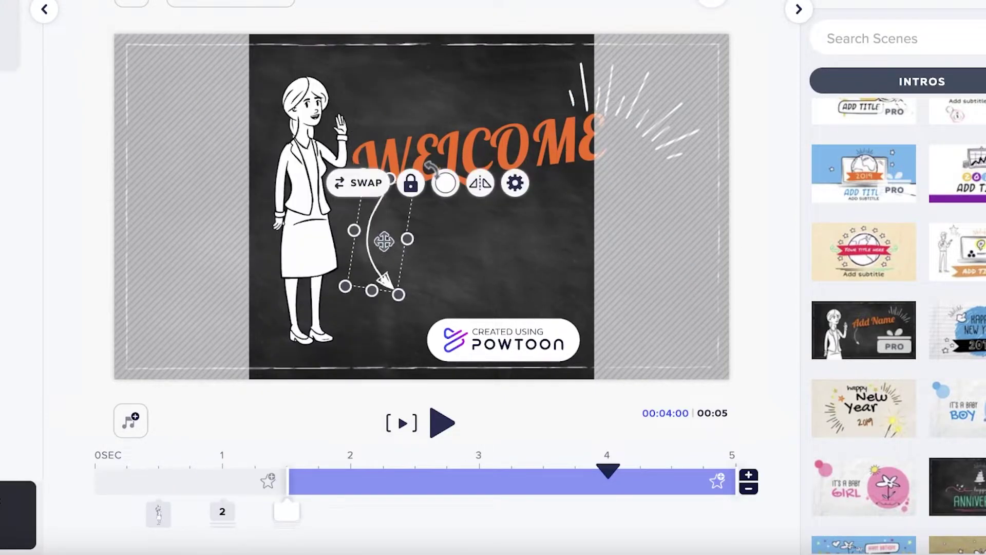
pyautogui.press('Delete')
pyautogui.moveTo(428, 192); pyautogui.dragTo(414, 156)
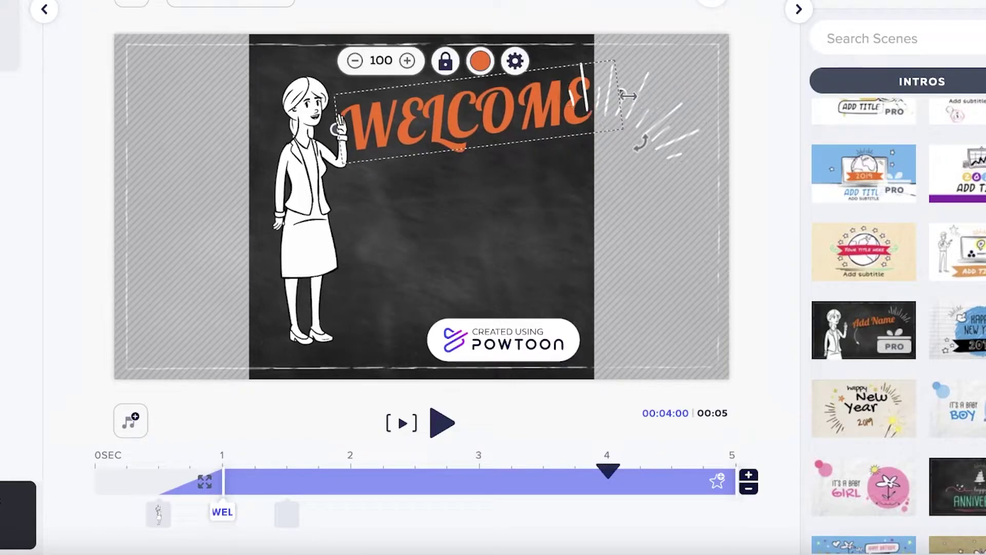
pyautogui.moveTo(627, 96)
pyautogui.mouseDown()
pyautogui.moveTo(508, 120)
pyautogui.moveTo(622, 95)
pyautogui.mouseUp()
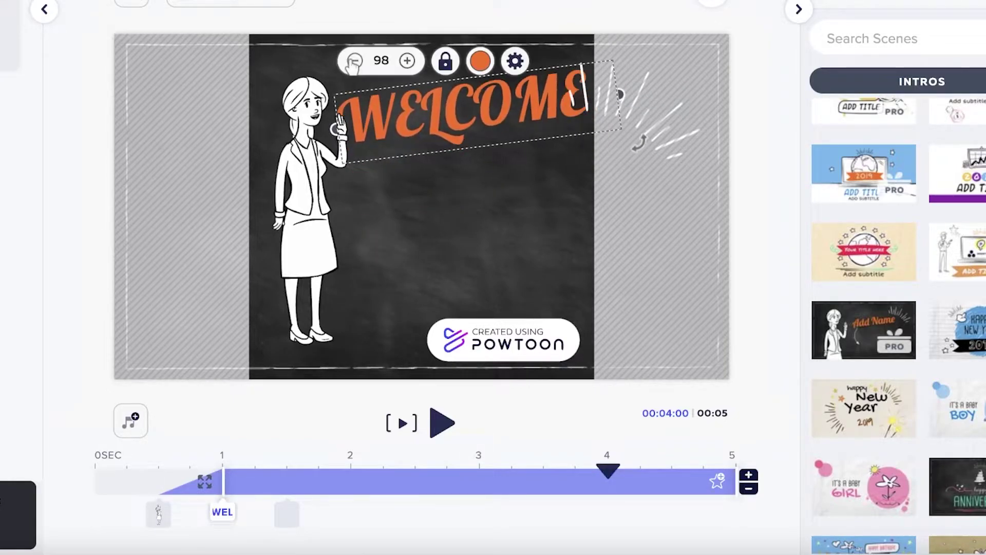
pyautogui.click(354, 61)
pyautogui.click(354, 61)
pyautogui.click(354, 61)
pyautogui.click(354, 61)
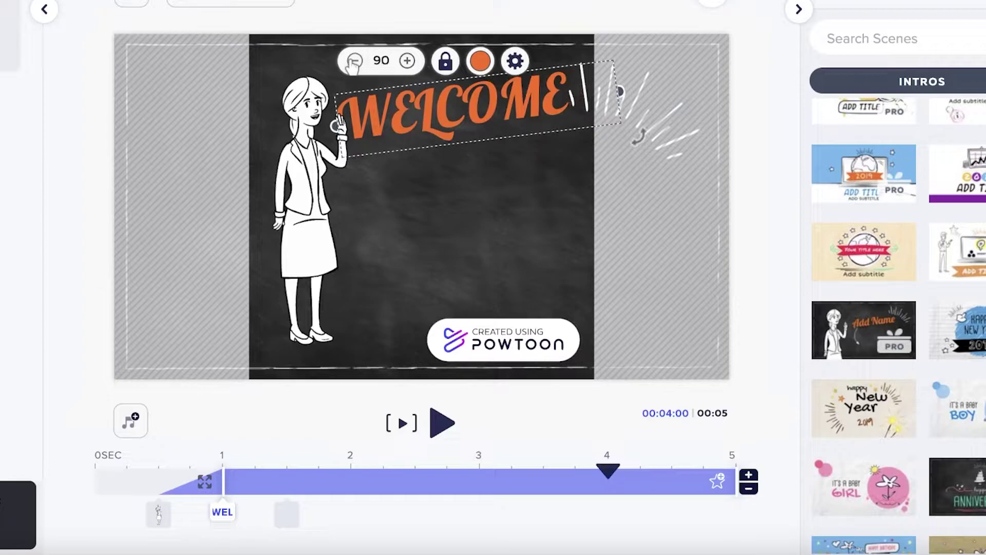
pyautogui.click(354, 61)
pyautogui.moveTo(662, 118); pyautogui.dragTo(570, 83)
# - Add the subtitle 'THE HAZARDS OF SOCIAL MEDIA' under WELCOME, wrapped to four lines, and preview
pyautogui.click(529, 245)
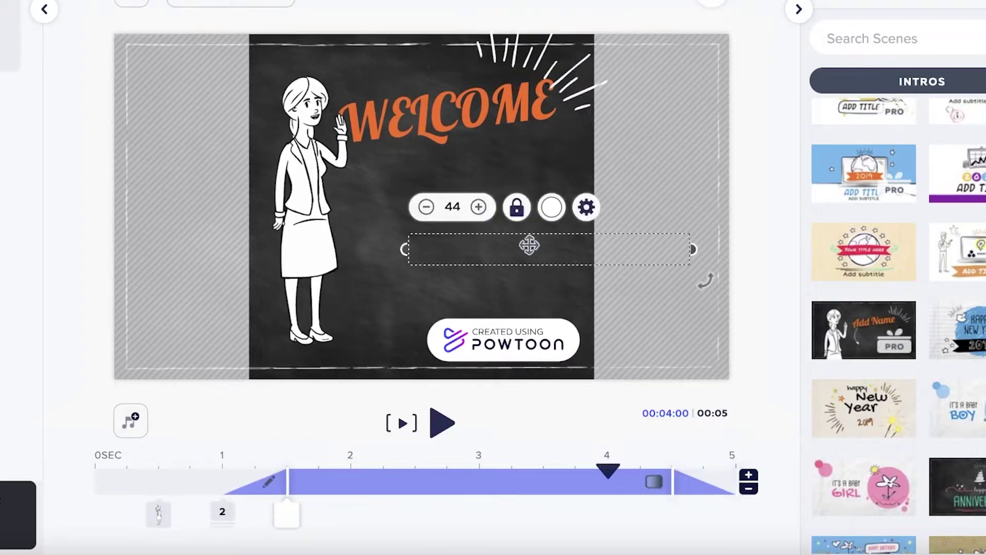
pyautogui.moveTo(491, 248); pyautogui.dragTo(424, 163)
pyautogui.doubleClick(412, 172)
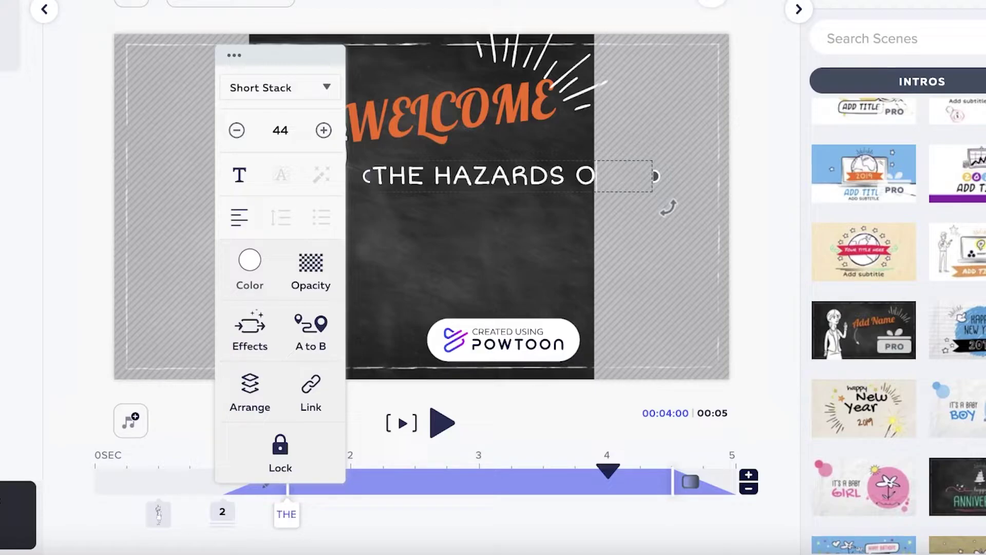
pyautogui.write('THE HAZARDS OF SOCIAL MEDIA')
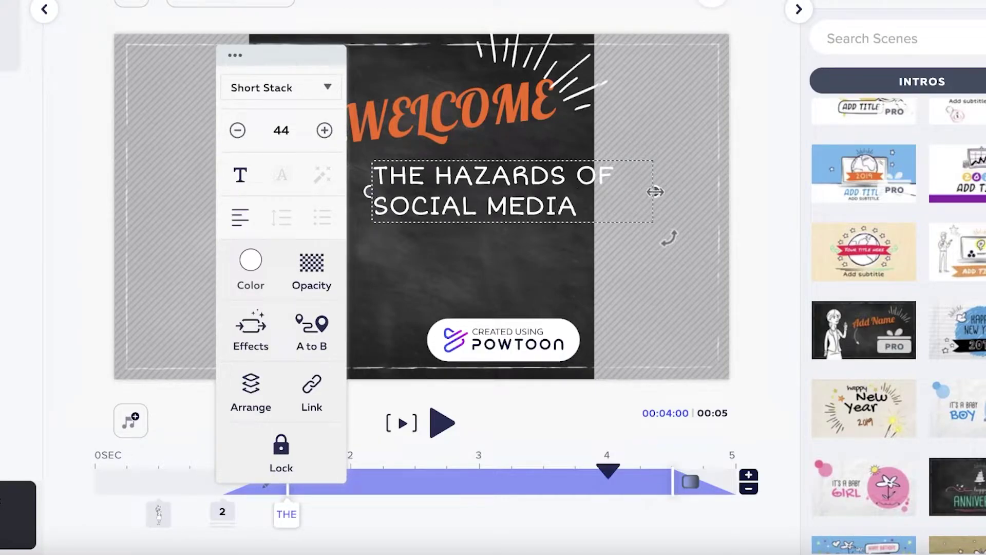
pyautogui.moveTo(655, 192); pyautogui.dragTo(561, 186)
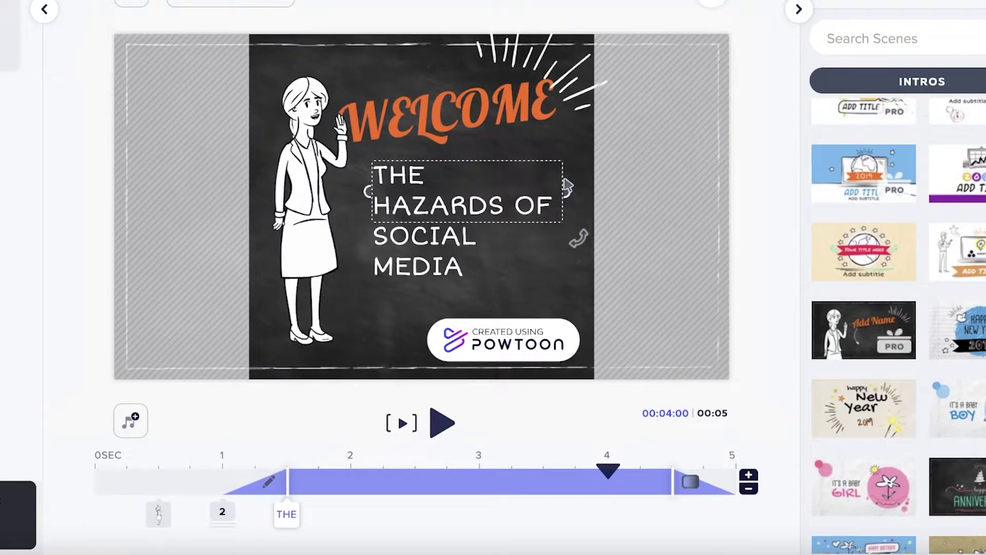
pyautogui.click(721, 197)
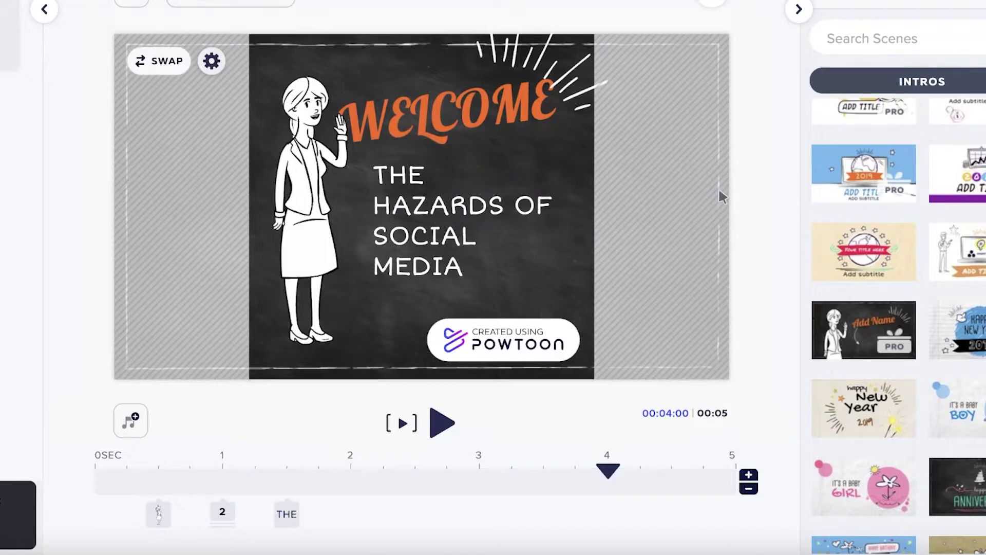
pyautogui.click(442, 425)
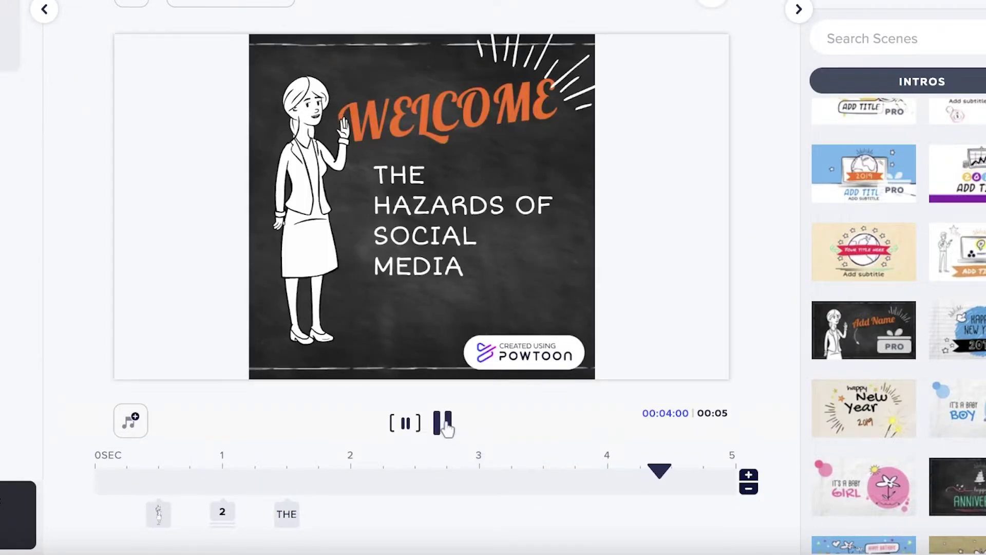
# - Preview the WELCOME slide animation, moving between slides 1 and 2
pyautogui.click(2, 135)
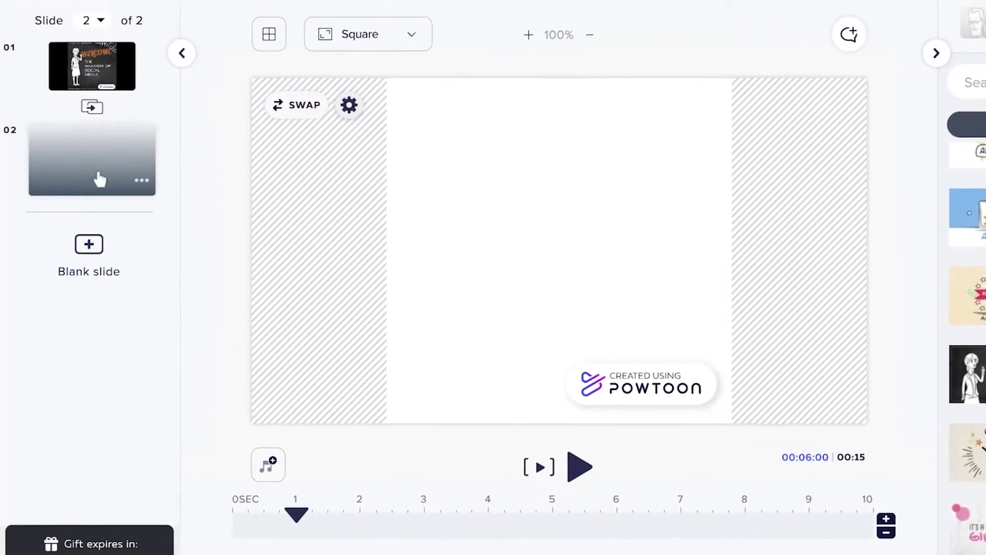
pyautogui.click(123, 78)
pyautogui.click(102, 78)
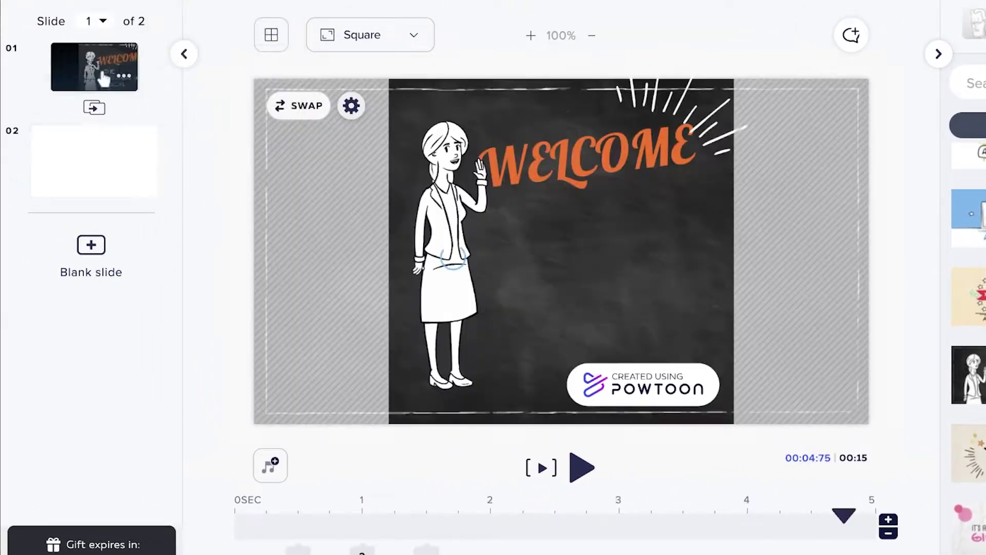
pyautogui.click(443, 225)
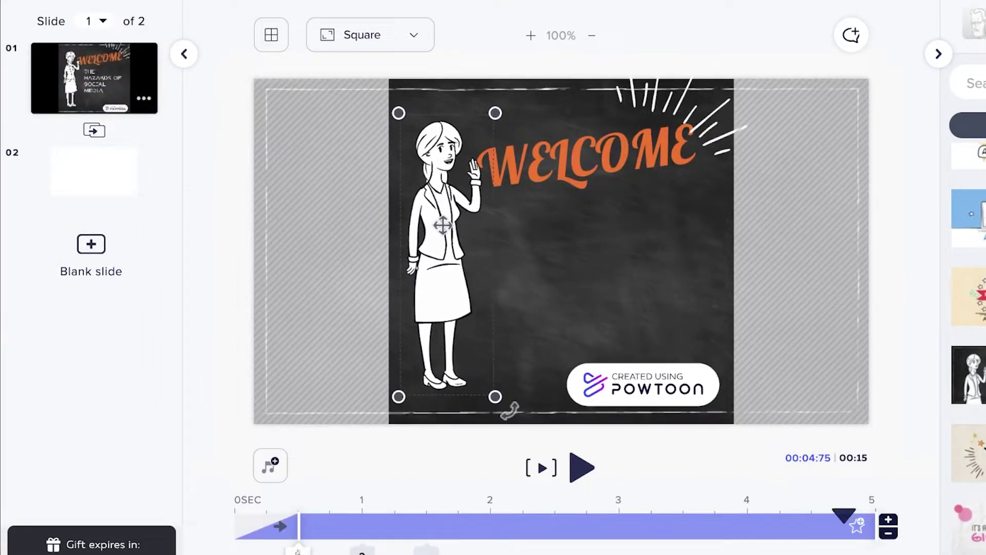
pyautogui.click(581, 467)
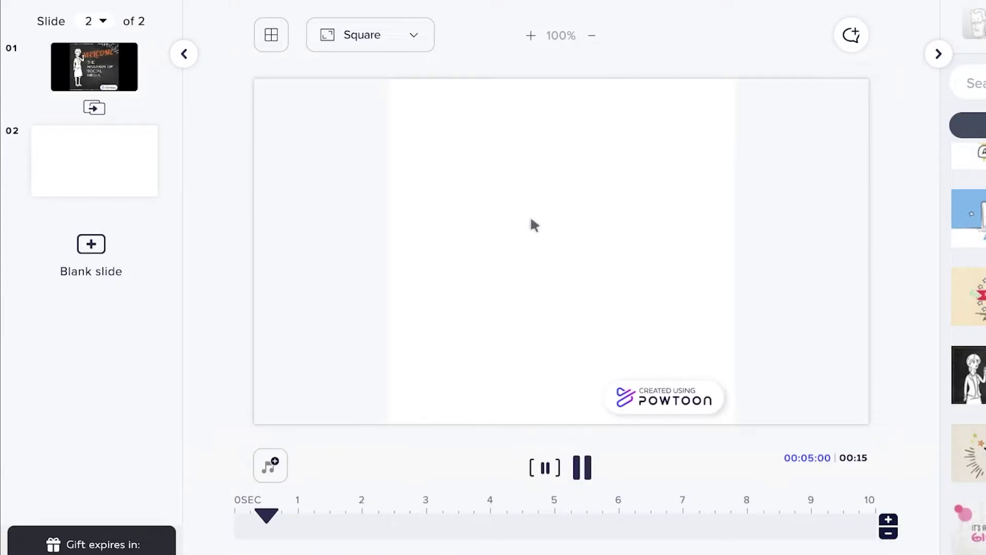
pyautogui.click(535, 225)
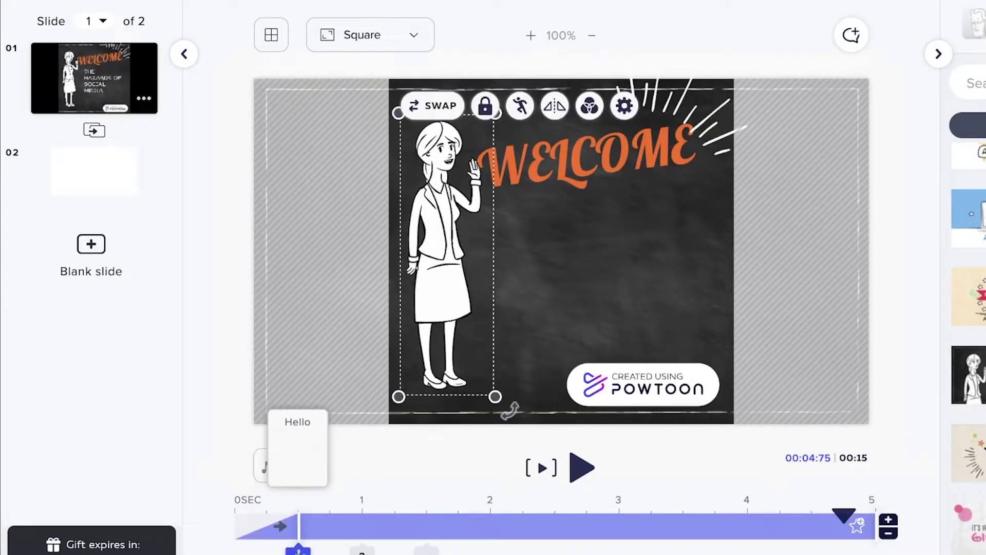
pyautogui.click(581, 467)
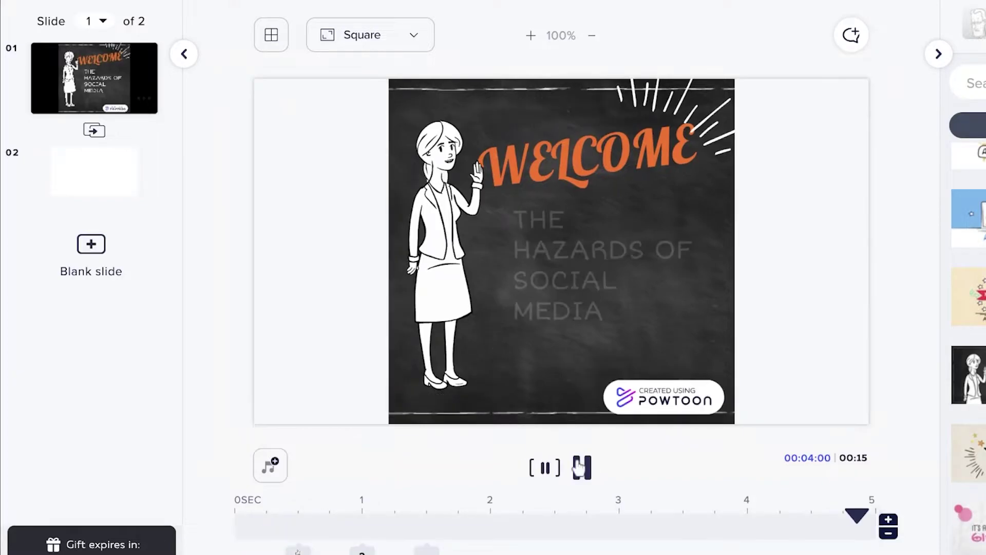
pyautogui.click(500, 390)
pyautogui.click(104, 61)
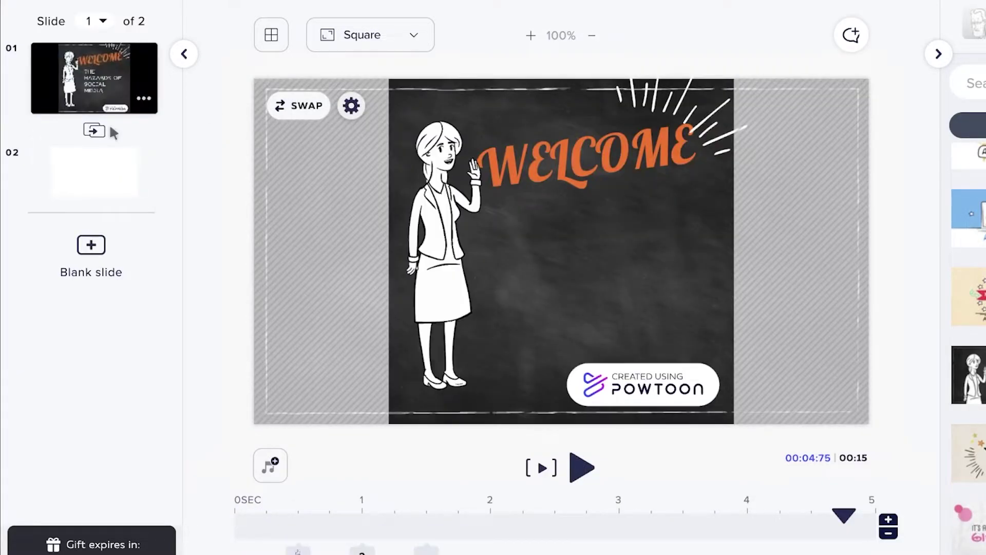
# - Add a follow-on slide after WELCOME, then delete the extra second slide
pyautogui.click(96, 132)
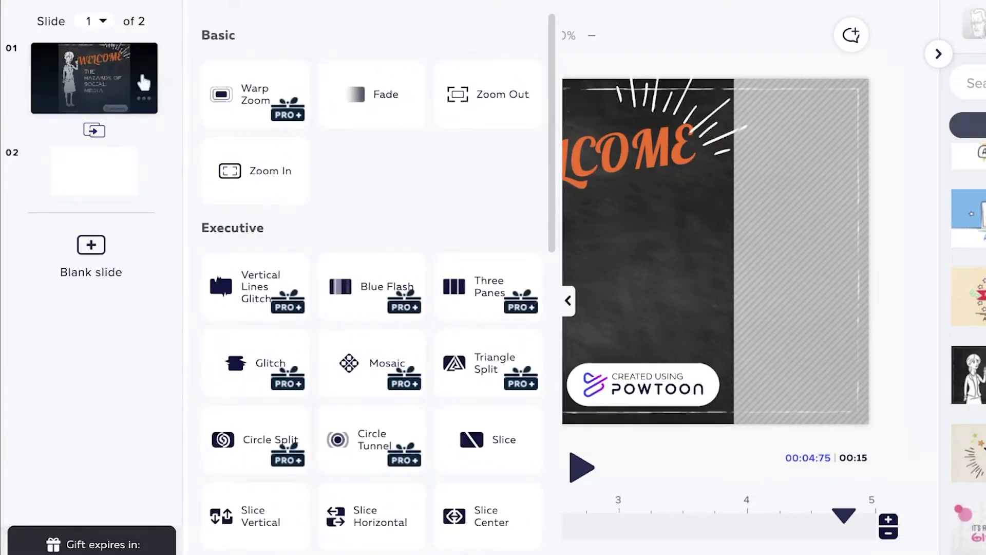
pyautogui.click(145, 98)
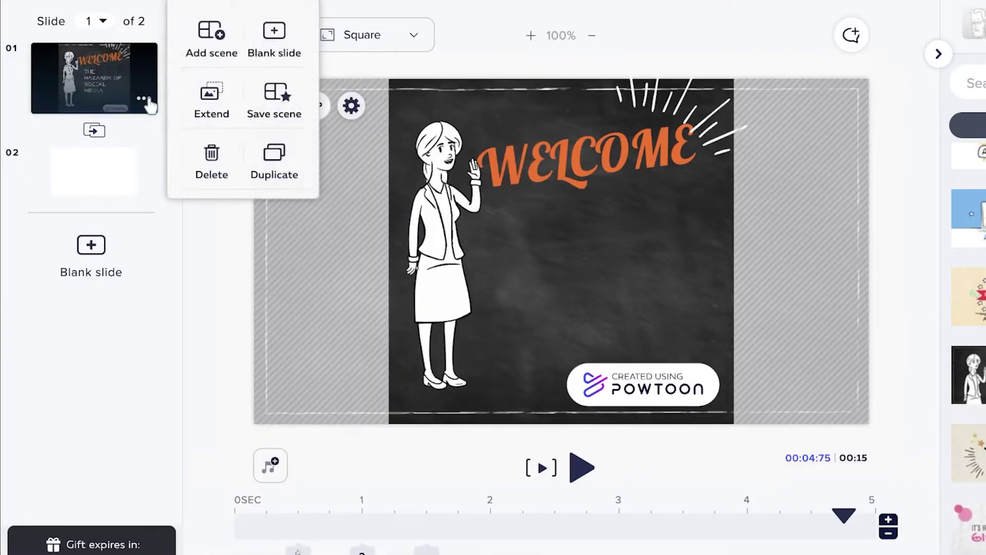
pyautogui.click(201, 94)
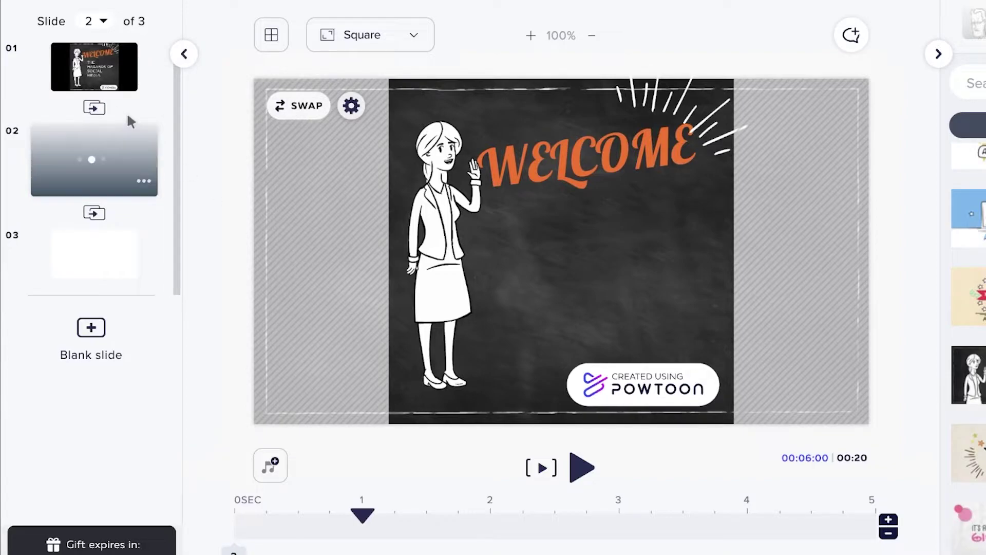
pyautogui.click(144, 181)
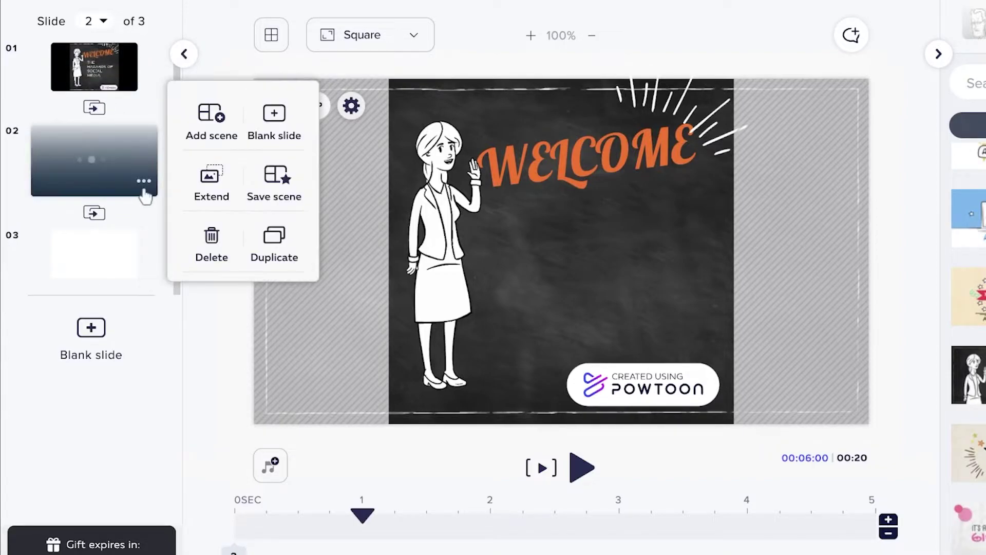
pyautogui.click(201, 252)
# - Check the Add scene and transition options, then preview the video from the WELCOME slide
pyautogui.click(145, 98)
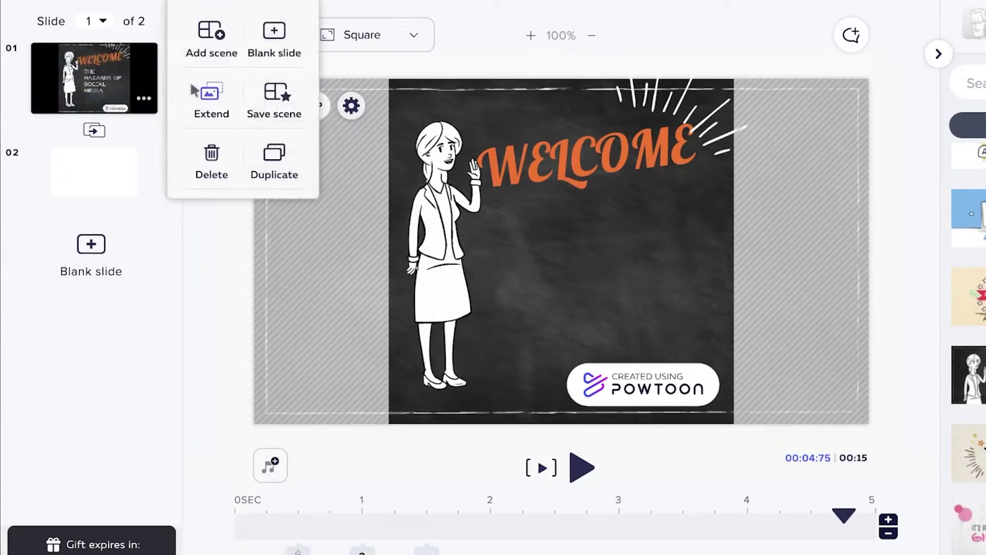
pyautogui.click(209, 33)
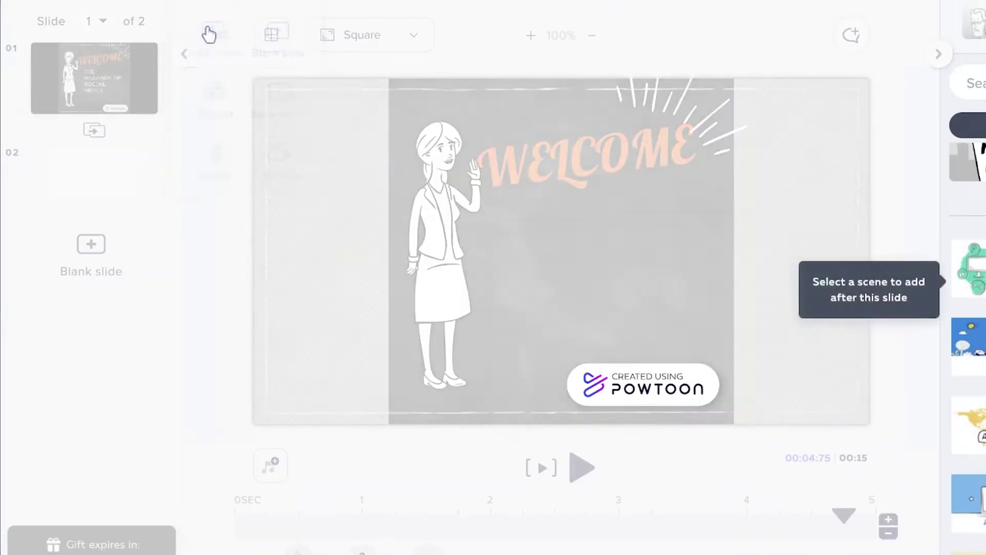
pyautogui.click(461, 172)
pyautogui.click(95, 159)
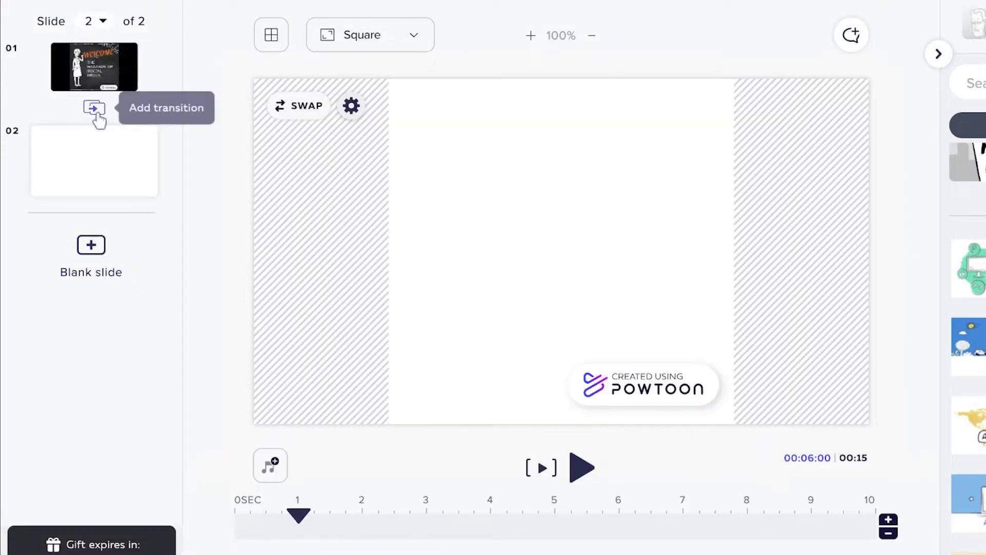
pyautogui.click(95, 109)
pyautogui.click(838, 222)
pyautogui.click(109, 72)
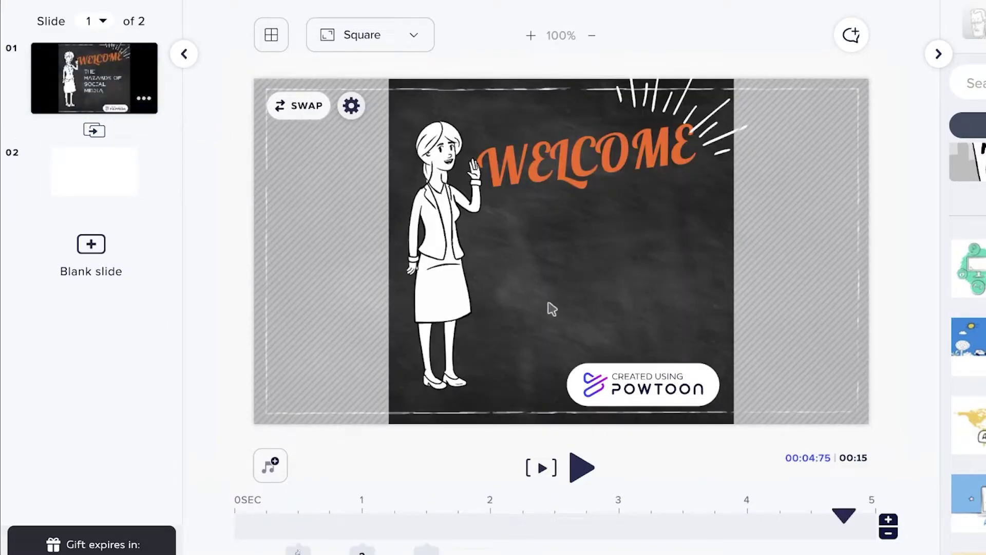
pyautogui.click(574, 474)
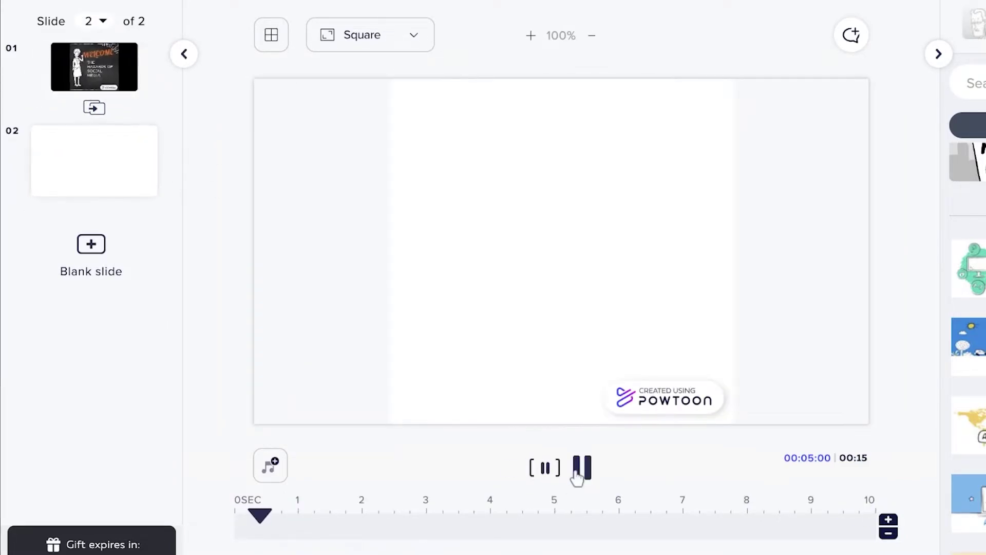
pyautogui.click(574, 473)
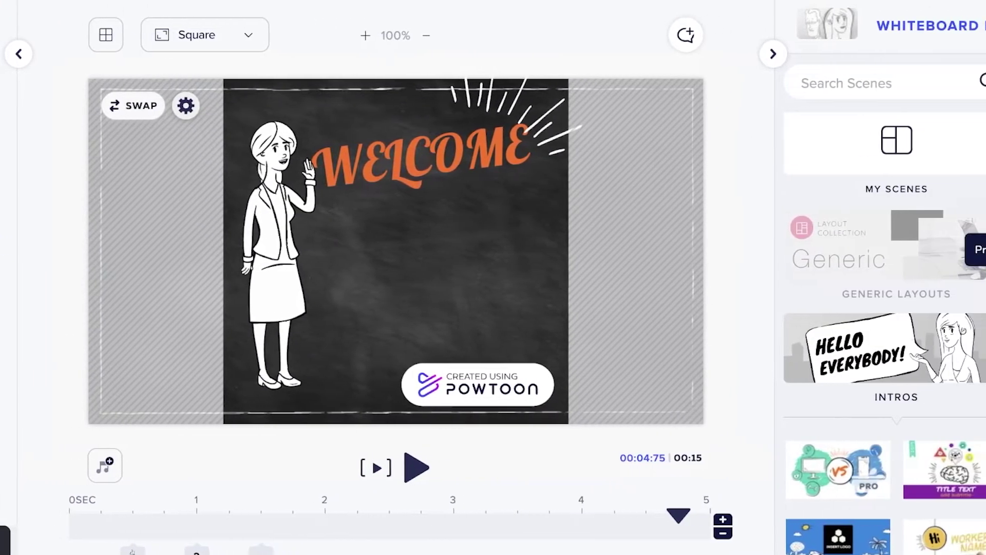
# - Add the female character from Marker - Free characters to the WELCOME slide
pyautogui.click(965, 210)
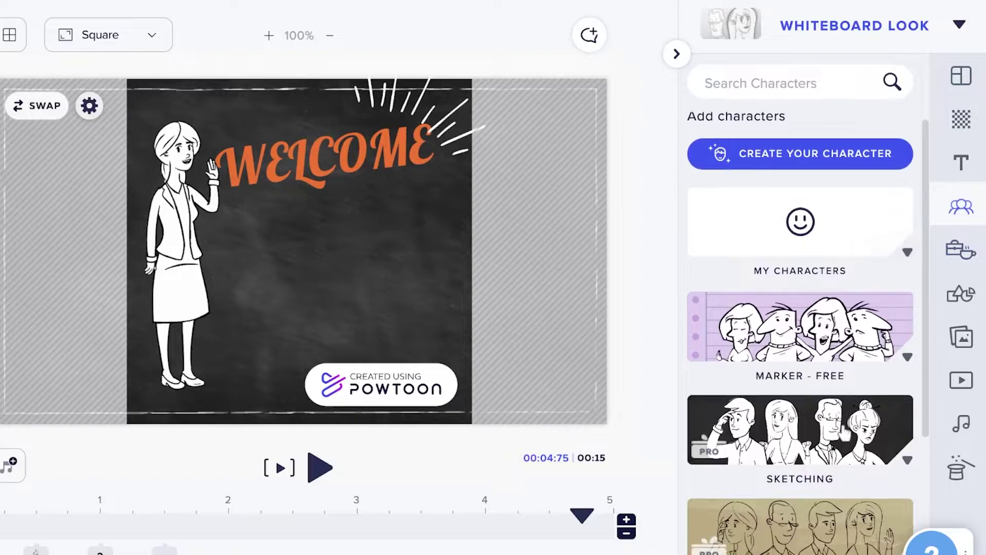
pyautogui.scroll(-1, 822, 319)
pyautogui.click(822, 324)
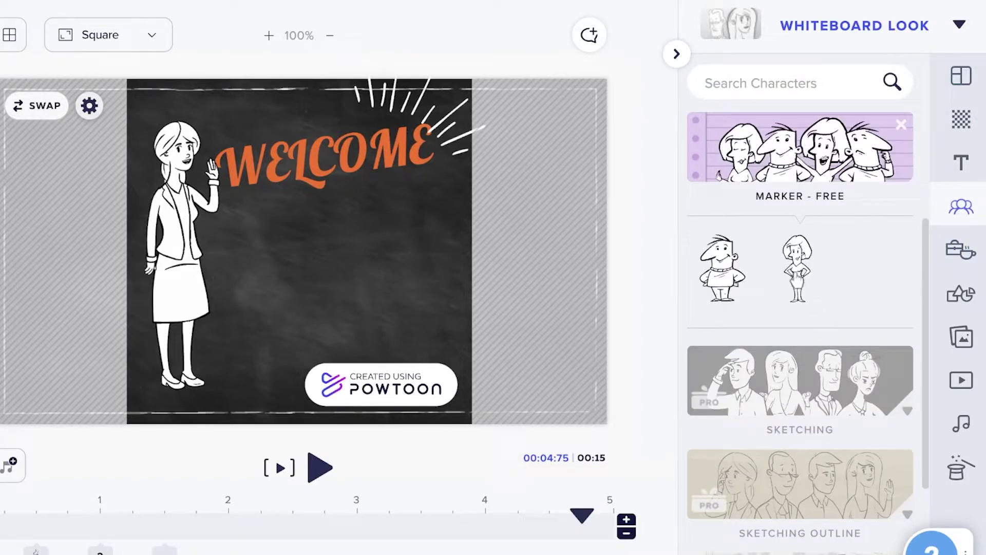
pyautogui.click(797, 267)
pyautogui.scroll(-2, 714, 277)
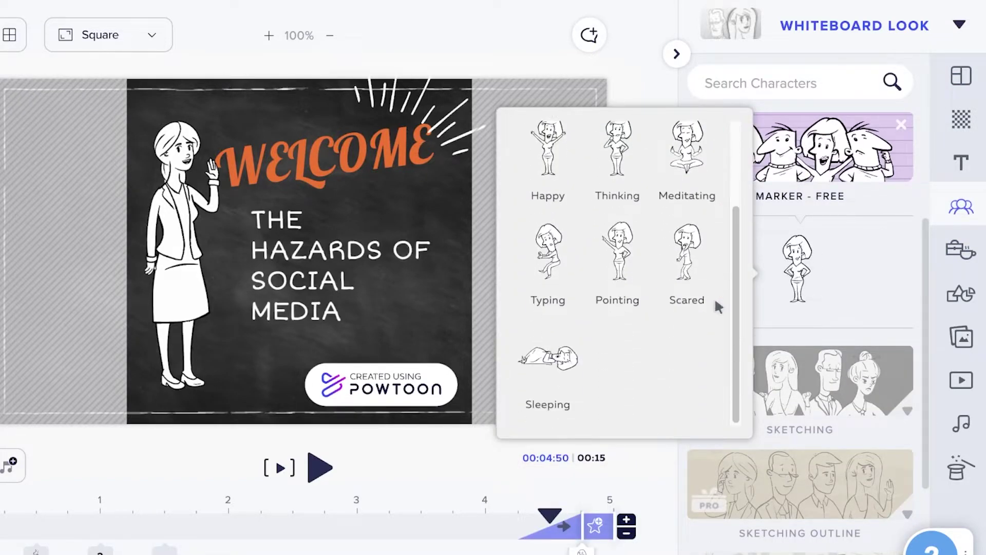
pyautogui.click(797, 254)
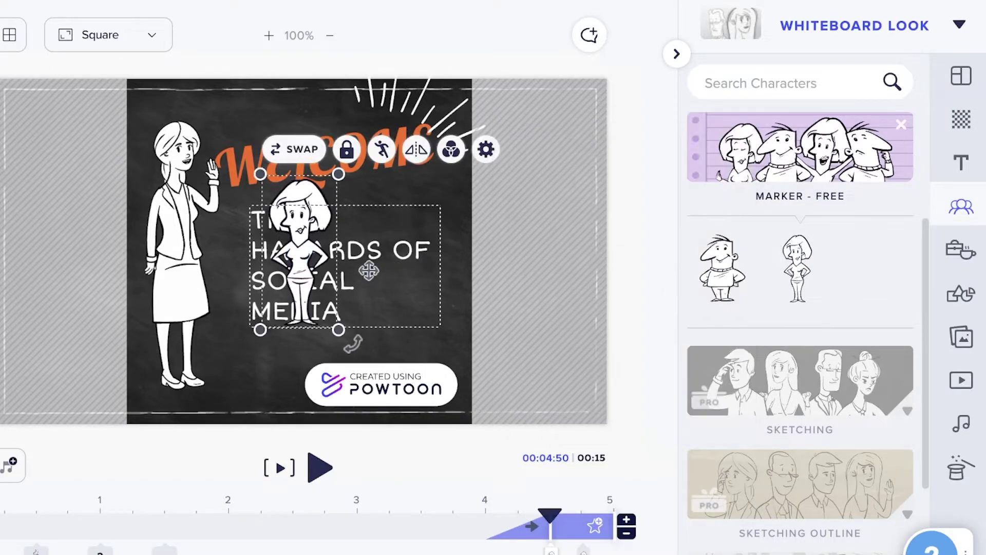
# - Move the character to the chalkboard's lower right, delete it, and show slide 2
pyautogui.moveTo(322, 266)
pyautogui.mouseDown()
pyautogui.moveTo(413, 308)
pyautogui.moveTo(480, 301)
pyautogui.moveTo(445, 303)
pyautogui.moveTo(441, 350)
pyautogui.mouseUp()
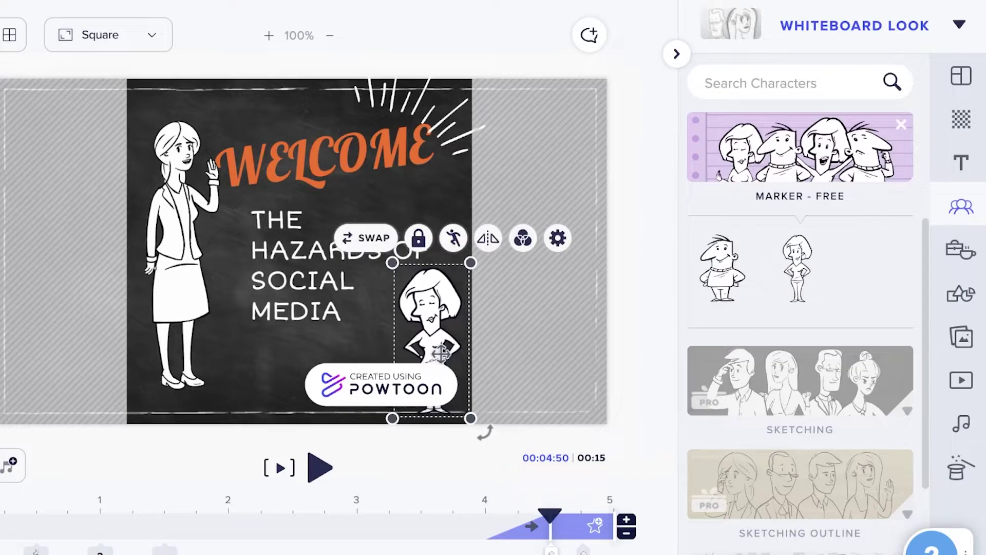
pyautogui.press('Delete')
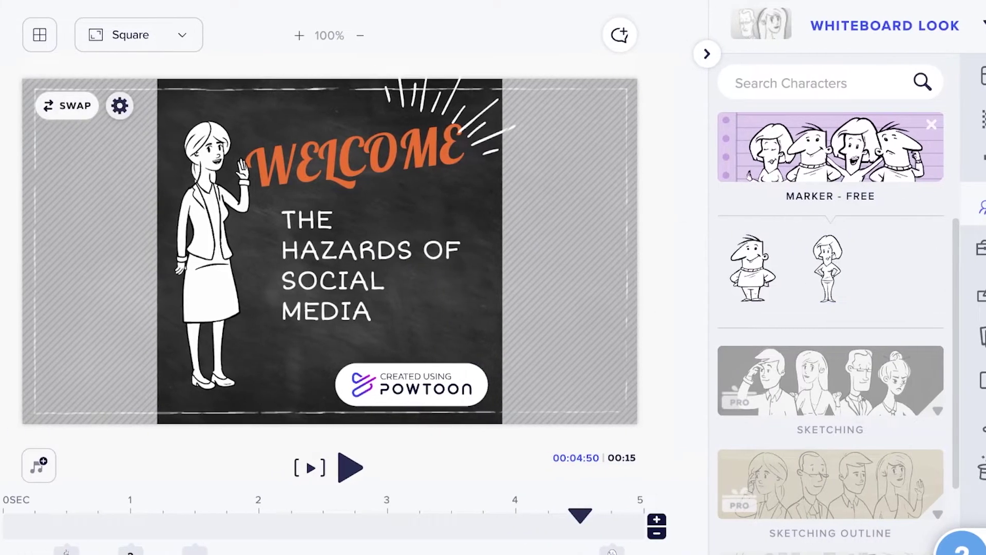
pyautogui.click(66, 170)
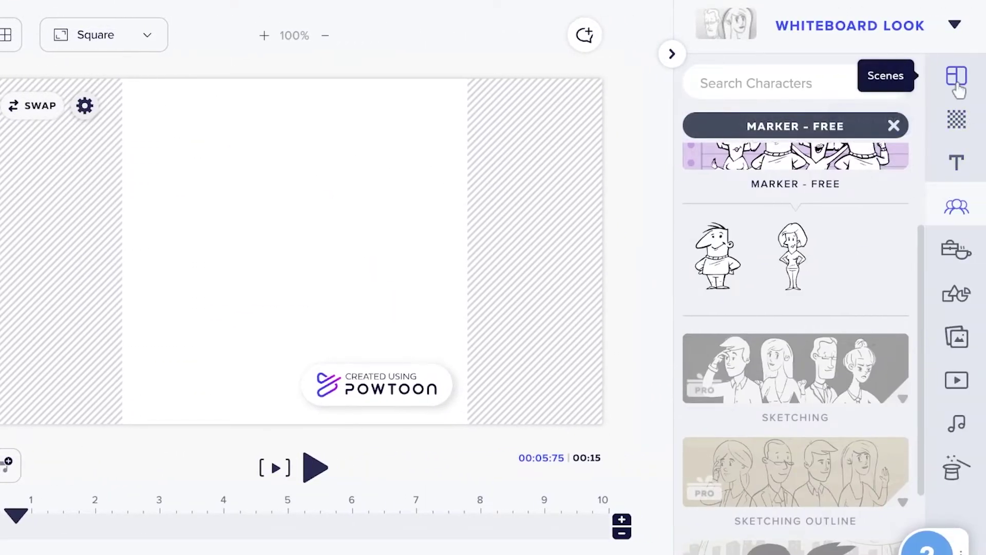
# - Load the Situations office scene with the woman at a desk and green clock onto slide 2
pyautogui.click(957, 85)
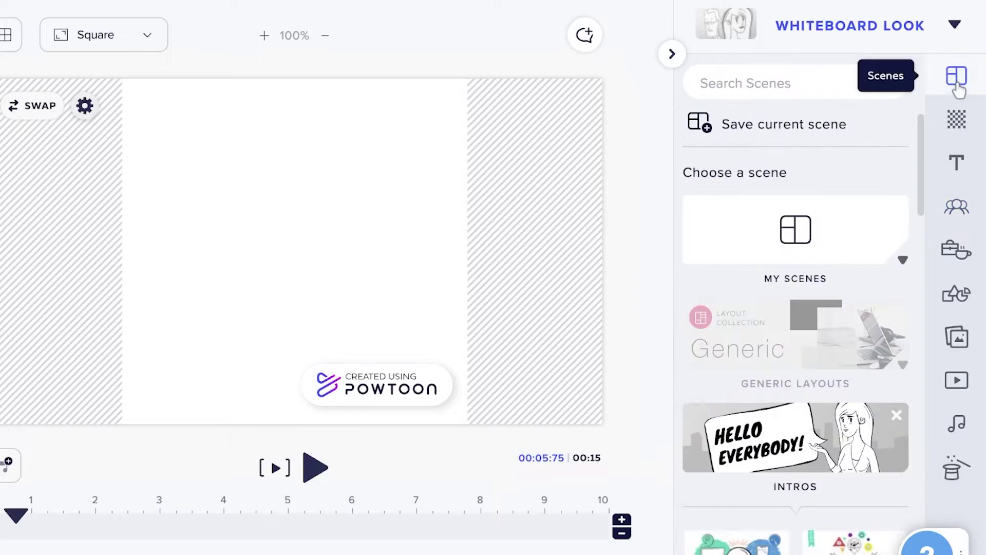
pyautogui.click(796, 436)
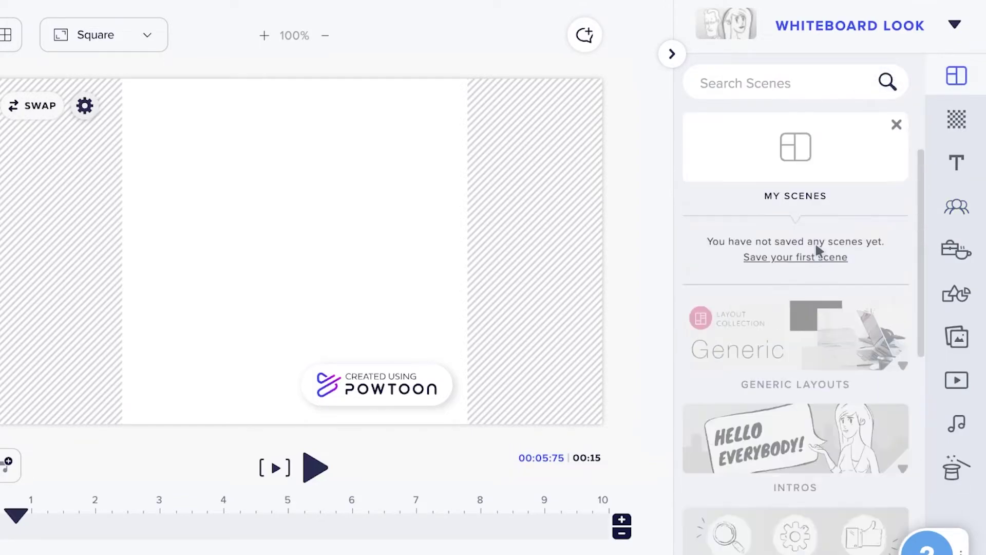
pyautogui.click(894, 126)
pyautogui.scroll(-10, 863, 252)
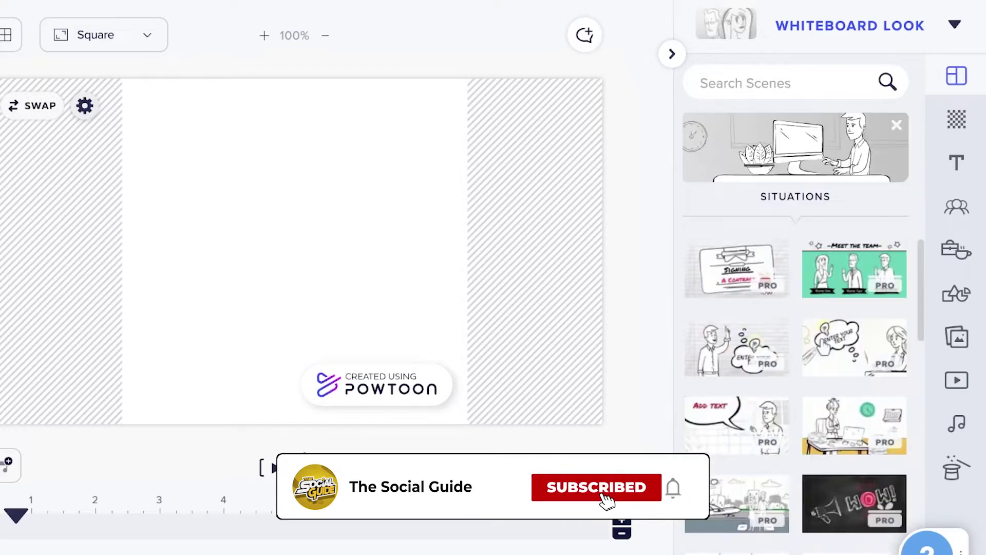
pyautogui.scroll(-3, 854, 295)
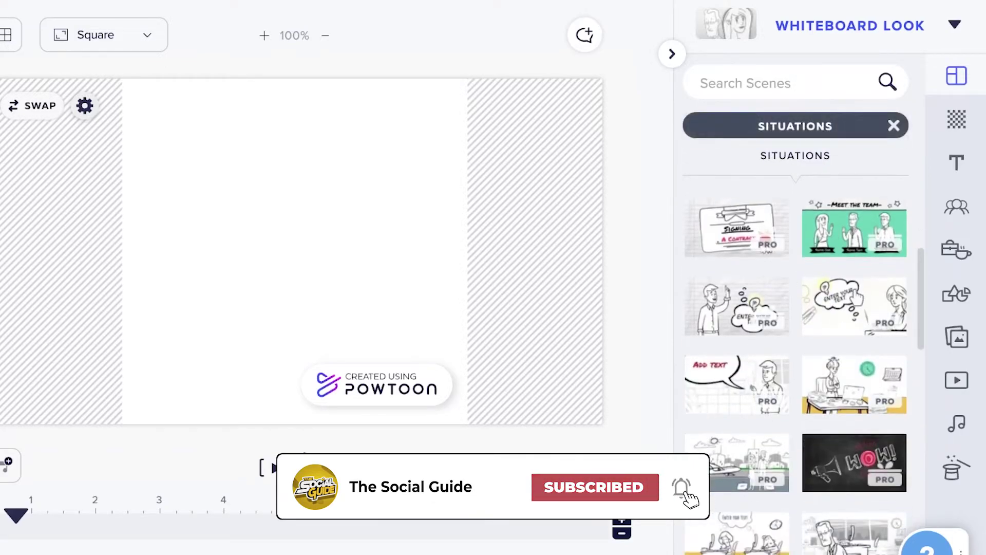
pyautogui.click(854, 319)
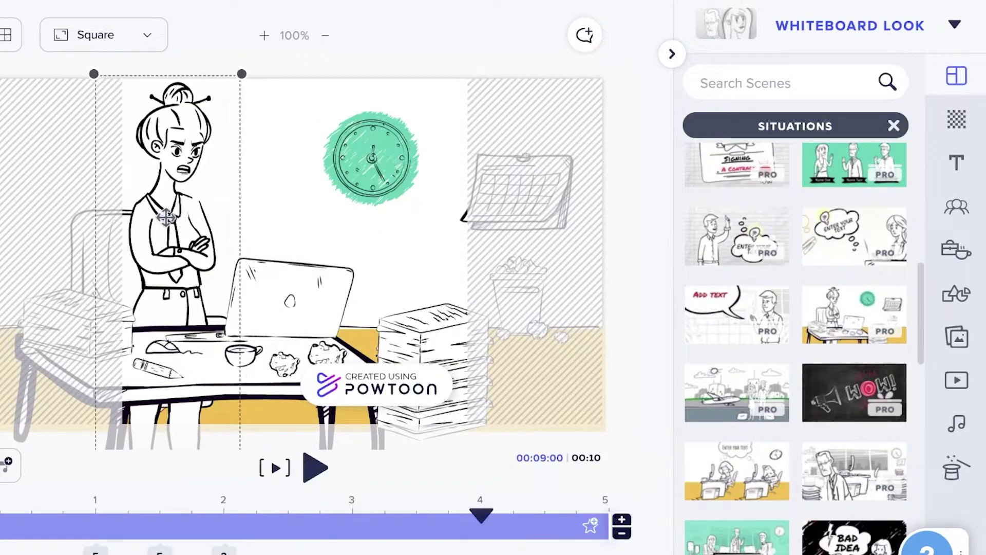
# - Shrink the calendar and move it to the top of the scene, realigning the clock
pyautogui.click(176, 222)
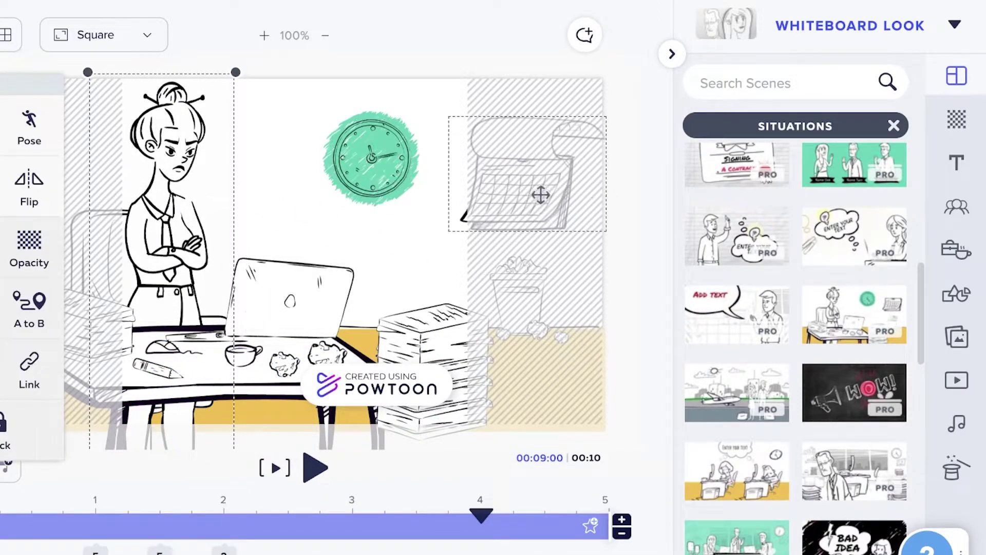
pyautogui.moveTo(537, 194); pyautogui.dragTo(261, 186)
pyautogui.moveTo(329, 224); pyautogui.dragTo(468, 219)
pyautogui.moveTo(371, 159); pyautogui.dragTo(302, 158)
pyautogui.moveTo(454, 224); pyautogui.dragTo(413, 122)
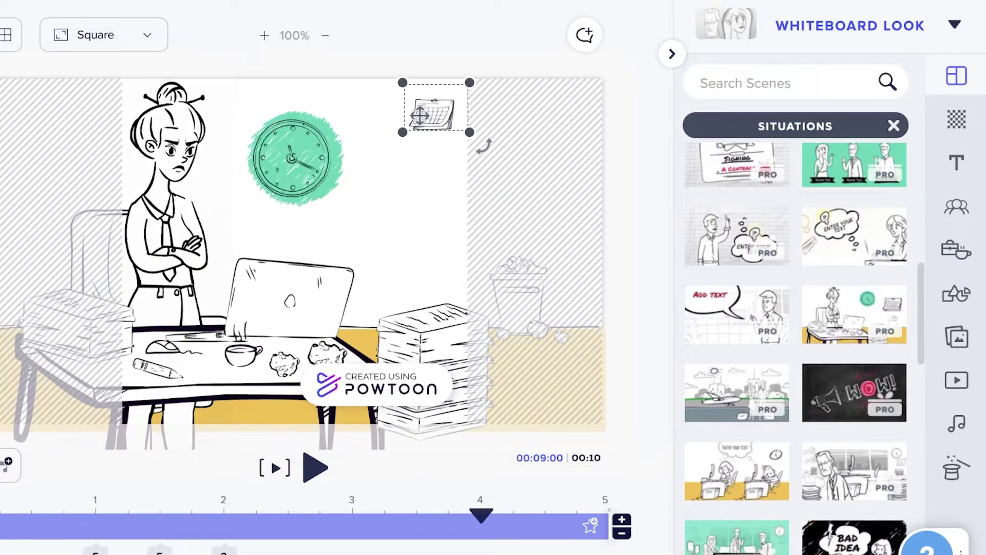
# - Move the waste-paper basket and crumpled paper onto the paper stack, then add a title text box
pyautogui.click(518, 306)
pyautogui.moveTo(518, 306); pyautogui.dragTo(430, 290)
pyautogui.moveTo(535, 326); pyautogui.dragTo(384, 309)
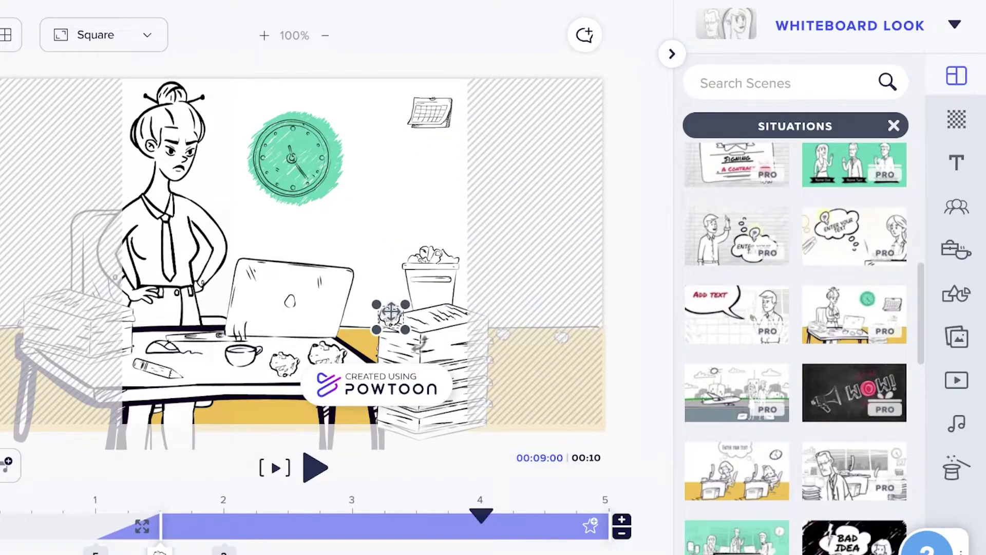
pyautogui.click(559, 337)
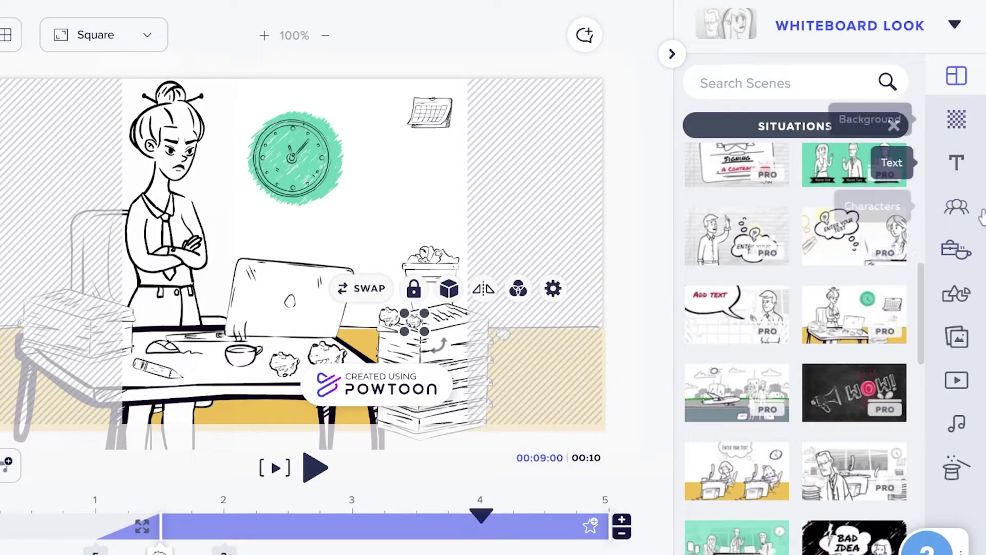
pyautogui.click(956, 166)
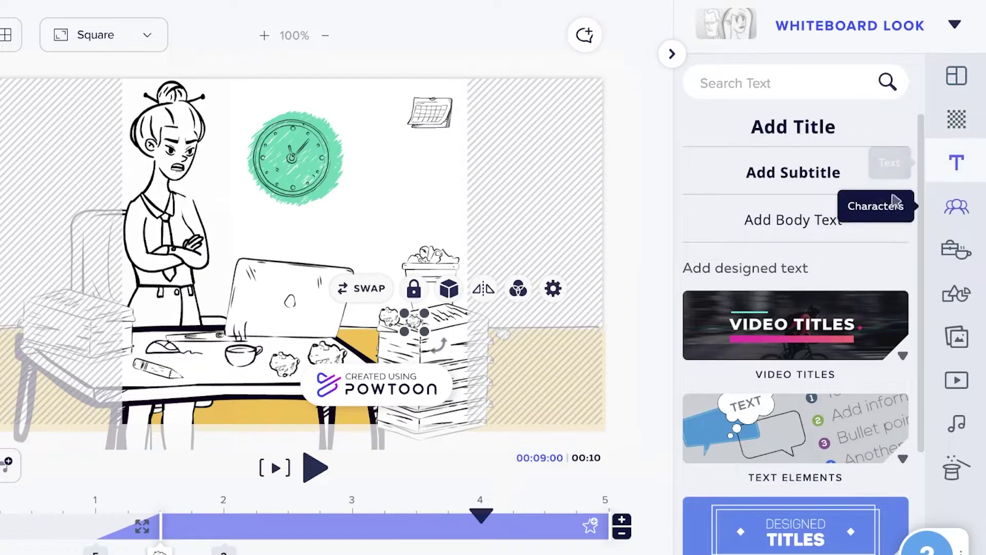
pyautogui.click(809, 128)
# - Replace the title with 'DID YOU KNOW SOCIAL MEDIA CAN INHIBIT YOUR ABILITY TO WORK'
pyautogui.doubleClick(447, 248)
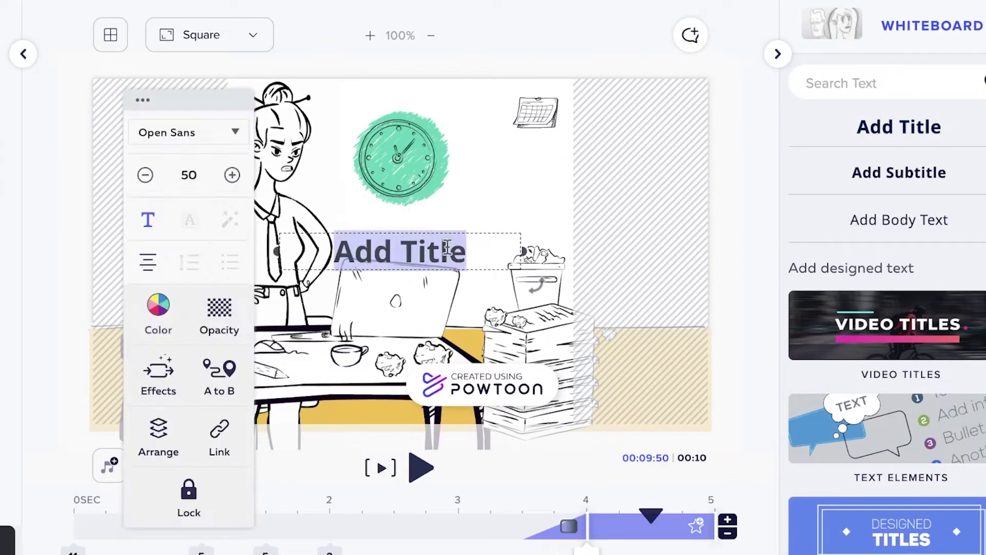
pyautogui.write('DID YOU KNOW')
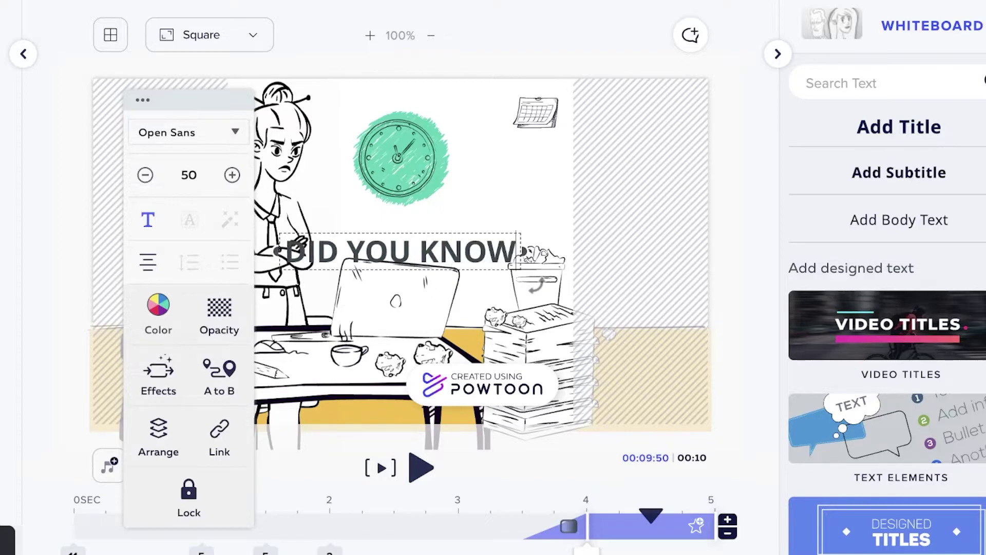
pyautogui.write(' SOCAIL M')
pyautogui.press('BackSpace')
pyautogui.press('BackSpace')
pyautogui.press('BackSpace')
pyautogui.press('BackSpace')
pyautogui.press('BackSpace')
pyautogui.write('IAL MEDIA')
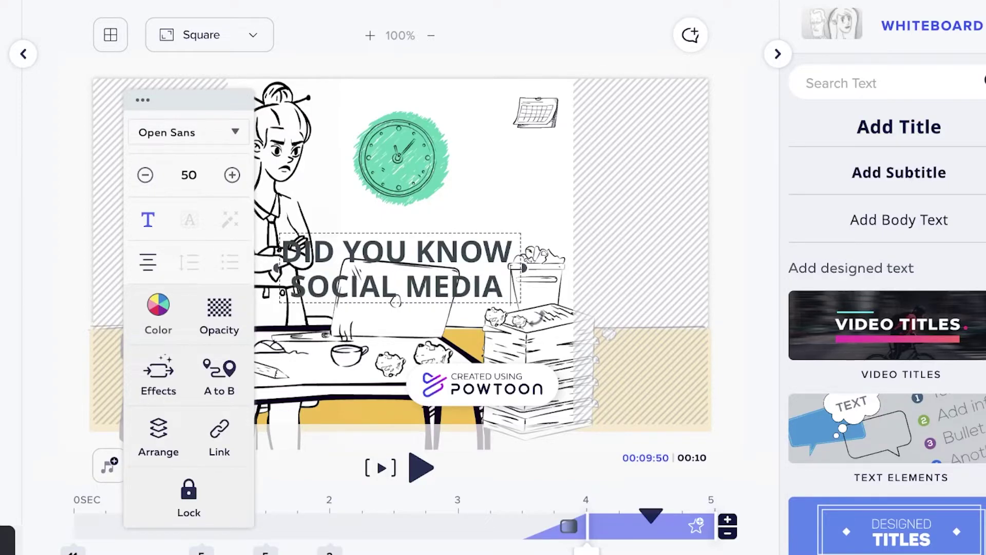
pyautogui.write(' CAN INH')
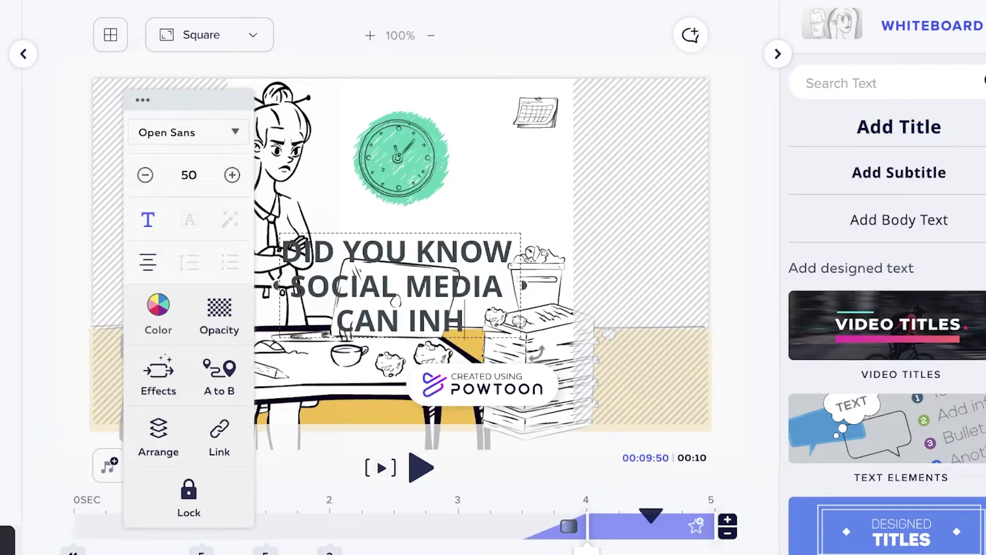
pyautogui.write('IBIT YOUR A')
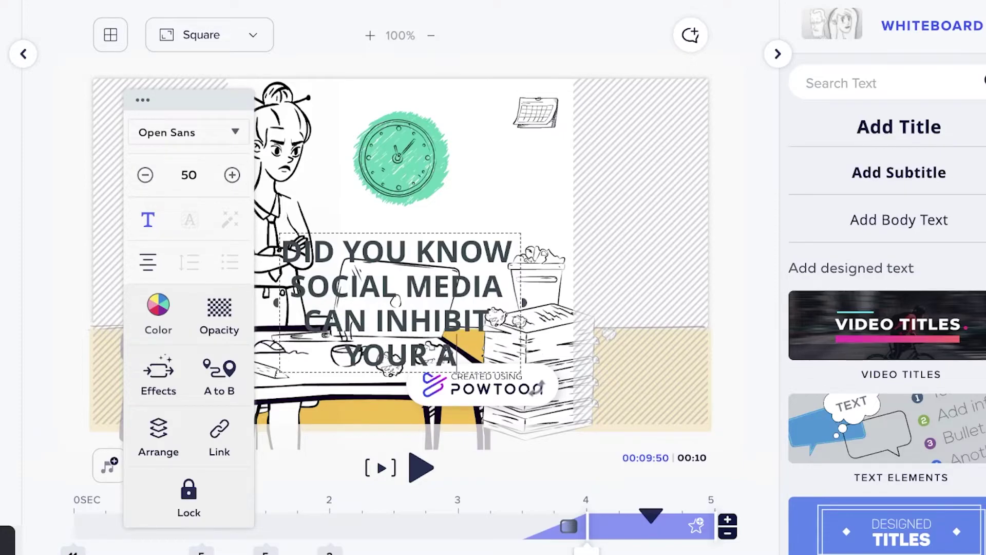
pyautogui.write('BILITY TO W')
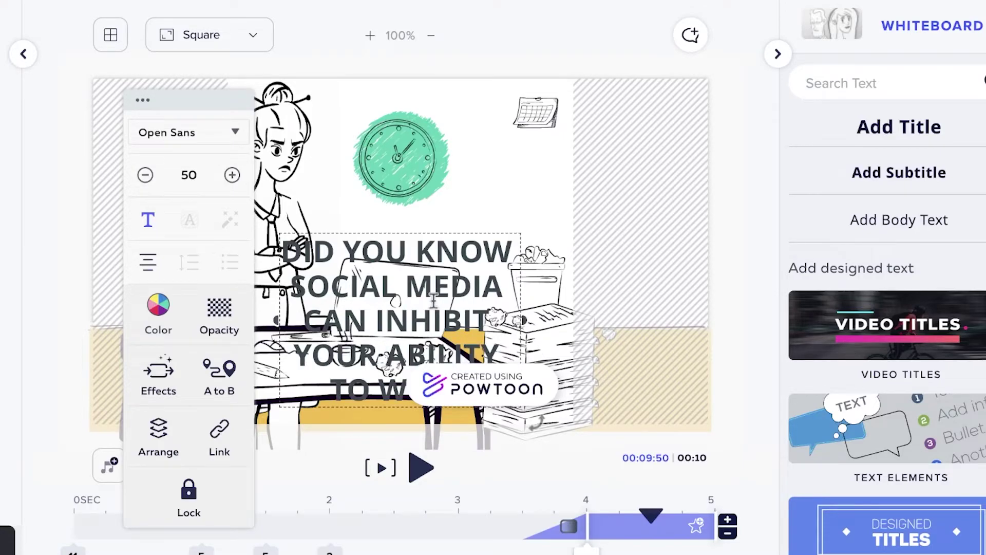
# - Make the caption text black
pyautogui.click(154, 311)
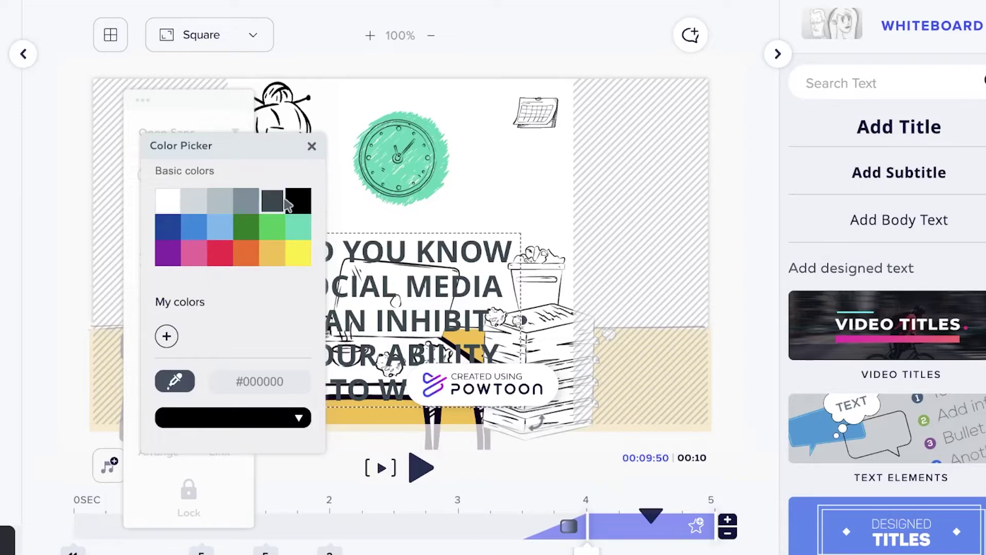
pyautogui.click(300, 205)
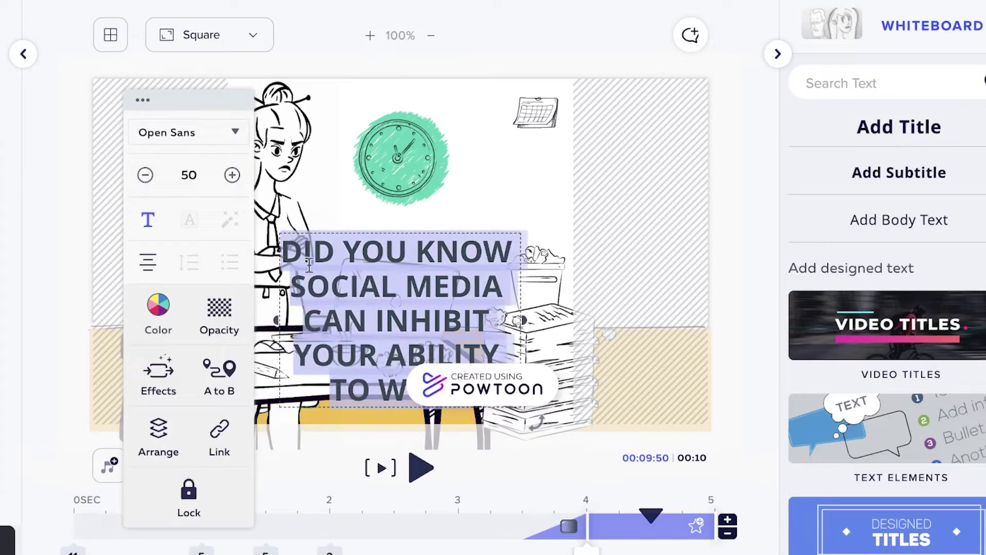
pyautogui.click(158, 308)
pyautogui.click(302, 200)
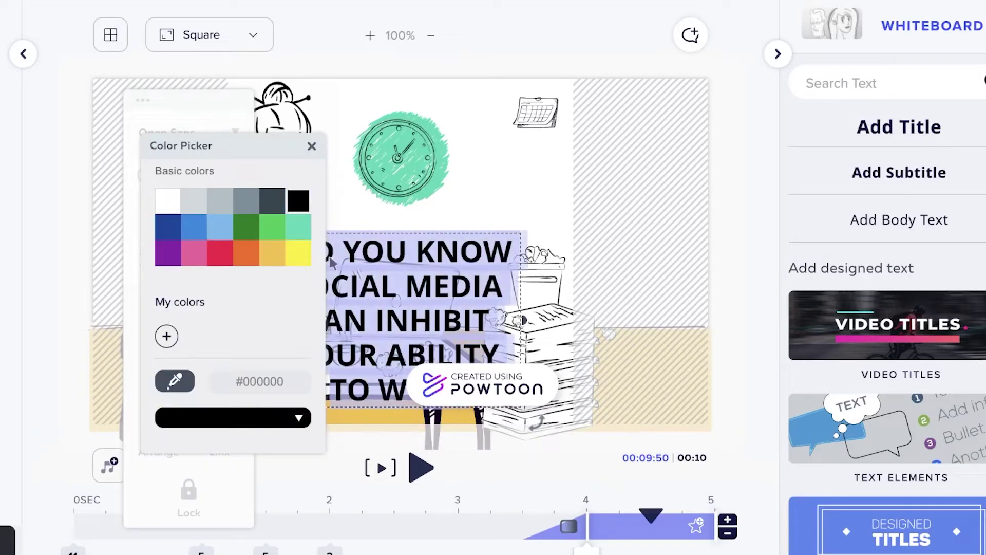
pyautogui.click(342, 317)
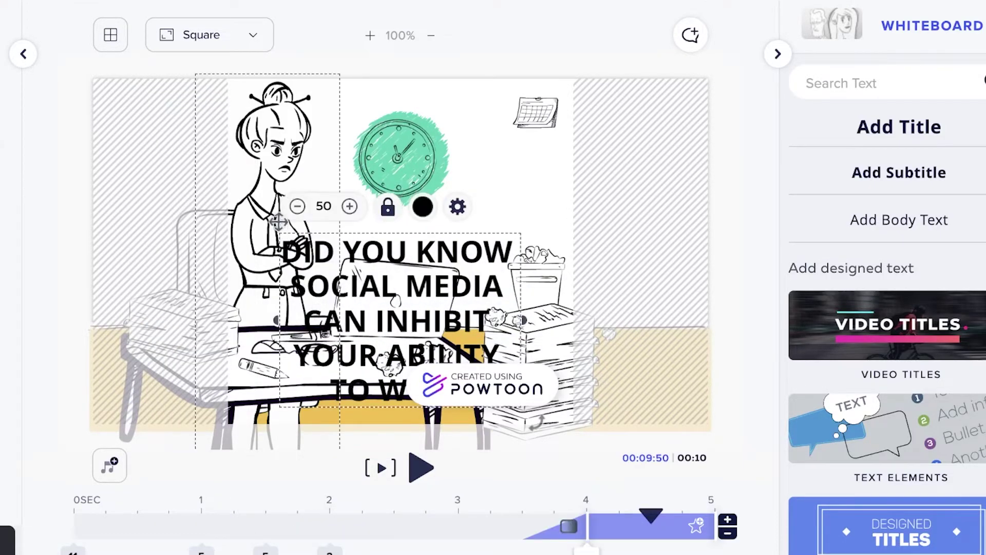
# - Reduce the caption to size 41, tilt it to 352° and move it onto the clock
pyautogui.click(296, 206)
pyautogui.click(297, 206)
pyautogui.click(296, 206)
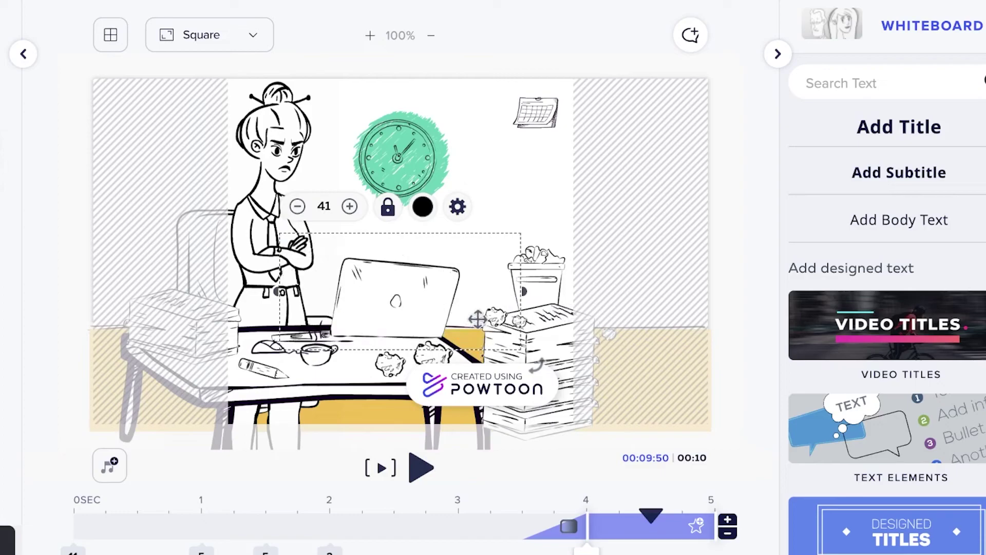
pyautogui.moveTo(524, 355); pyautogui.dragTo(497, 368)
pyautogui.moveTo(383, 234); pyautogui.dragTo(453, 127)
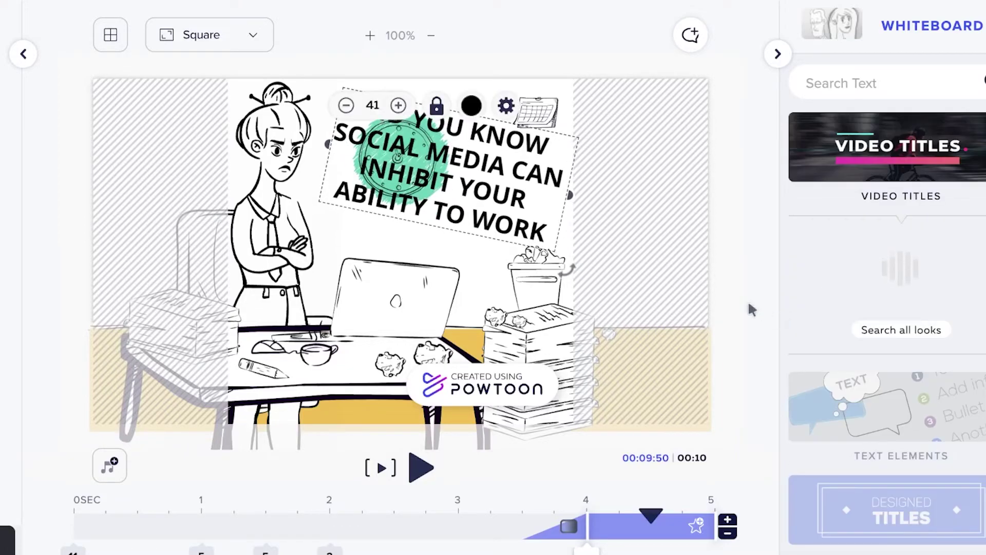
pyautogui.click(748, 300)
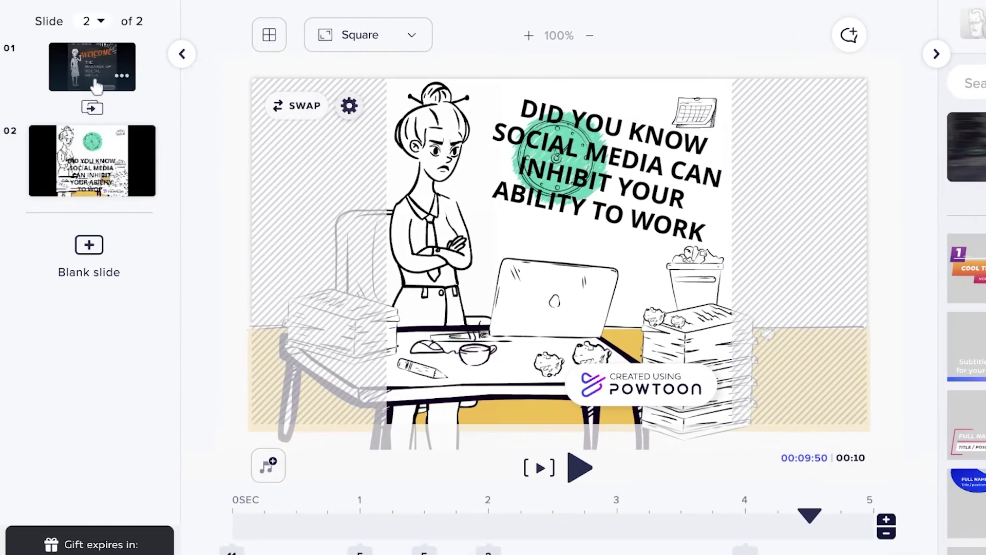
# - Preview the video from the WELCOME slide, pause it, and show the Export options list
pyautogui.click(93, 77)
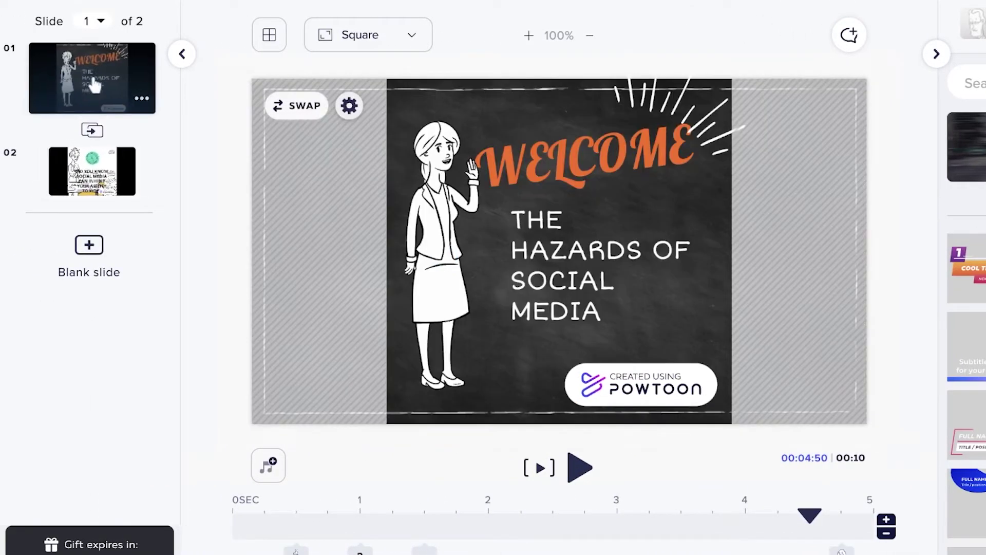
pyautogui.click(577, 469)
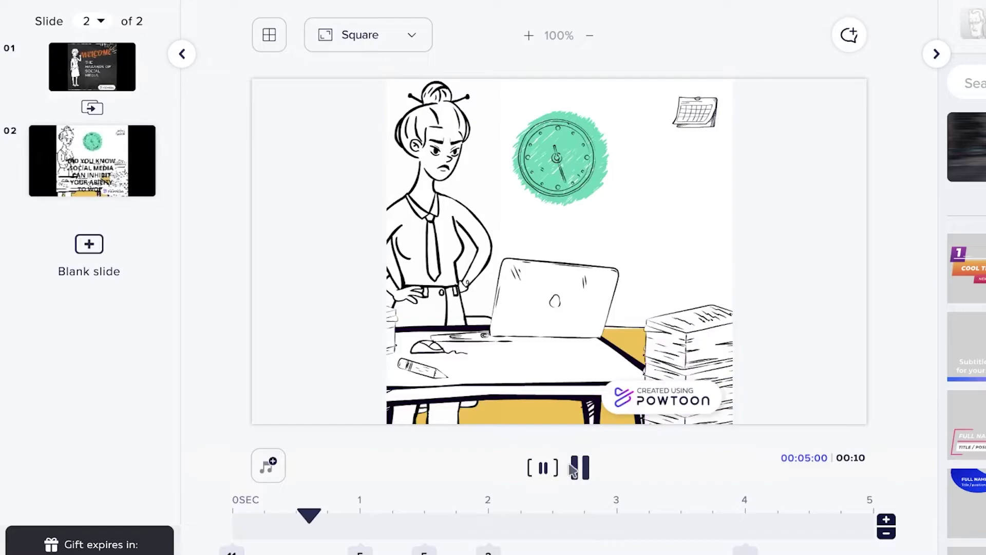
pyautogui.click(683, 360)
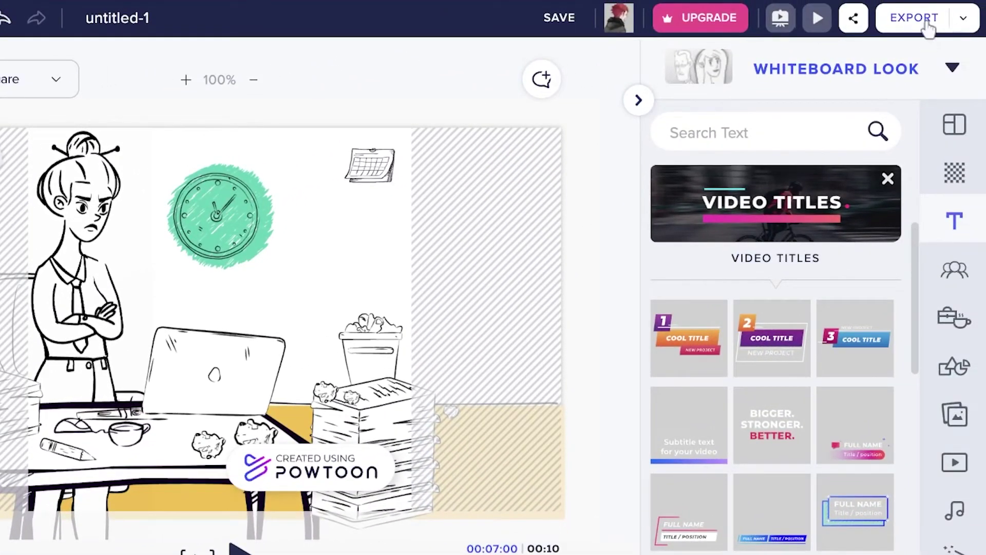
pyautogui.click(928, 24)
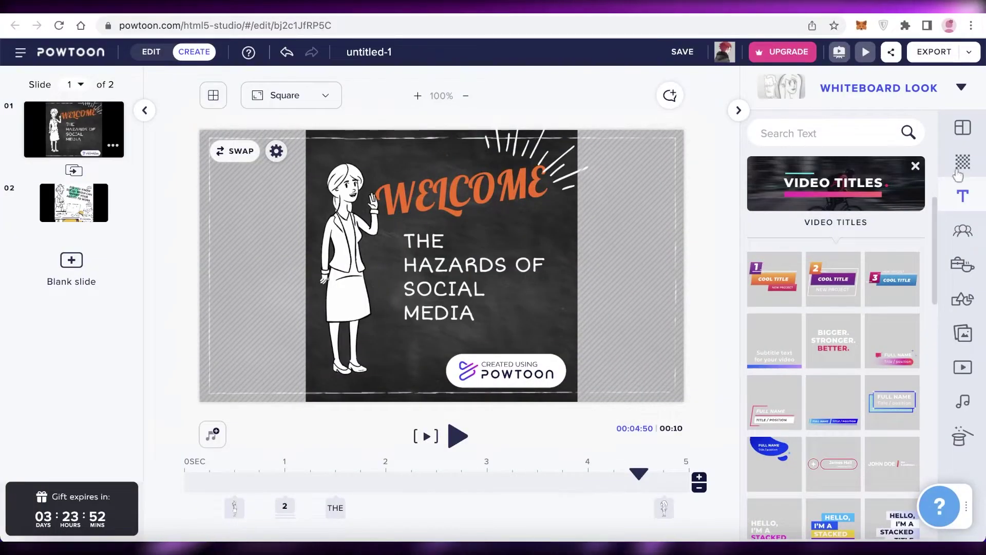
pyautogui.click(934, 51)
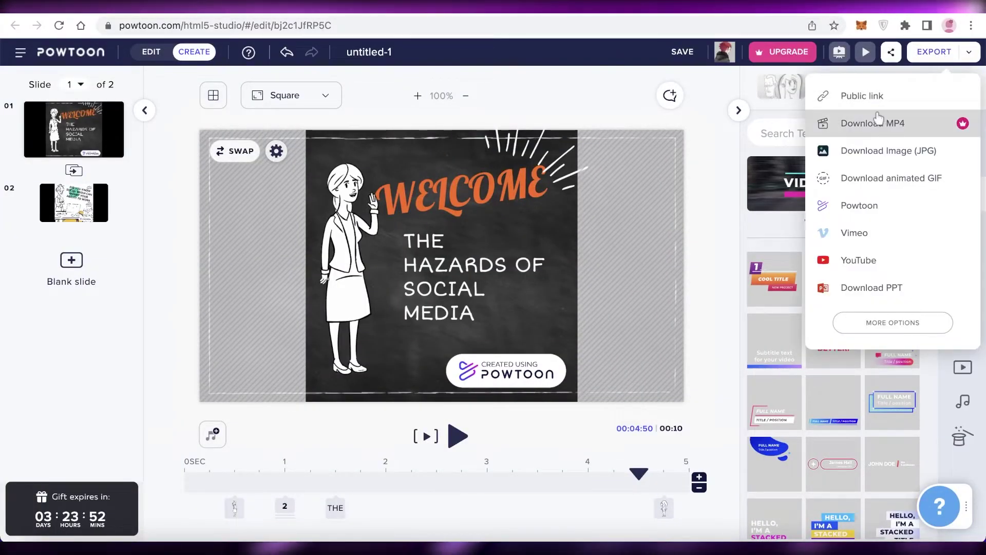
# - Generate a public link for the video and copy it
pyautogui.click(862, 96)
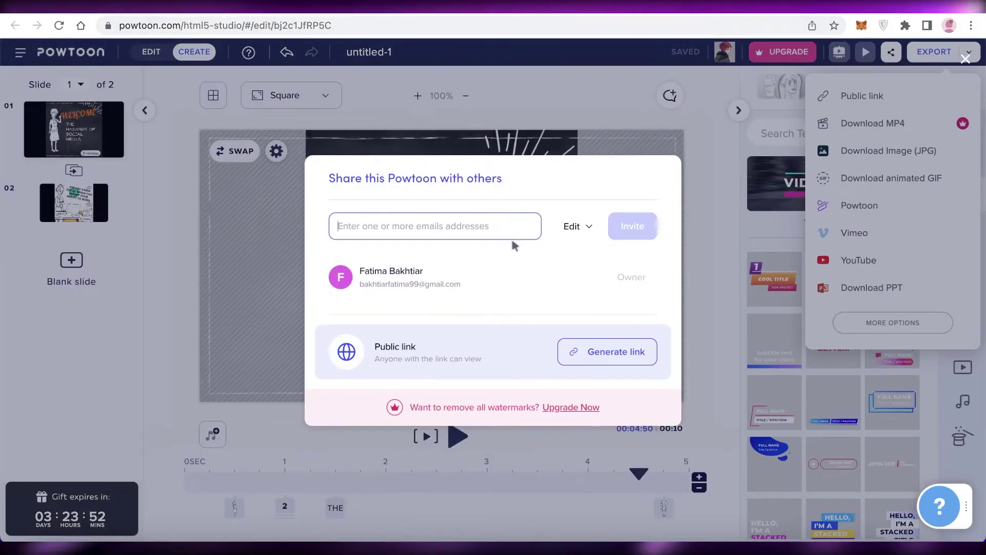
pyautogui.click(589, 353)
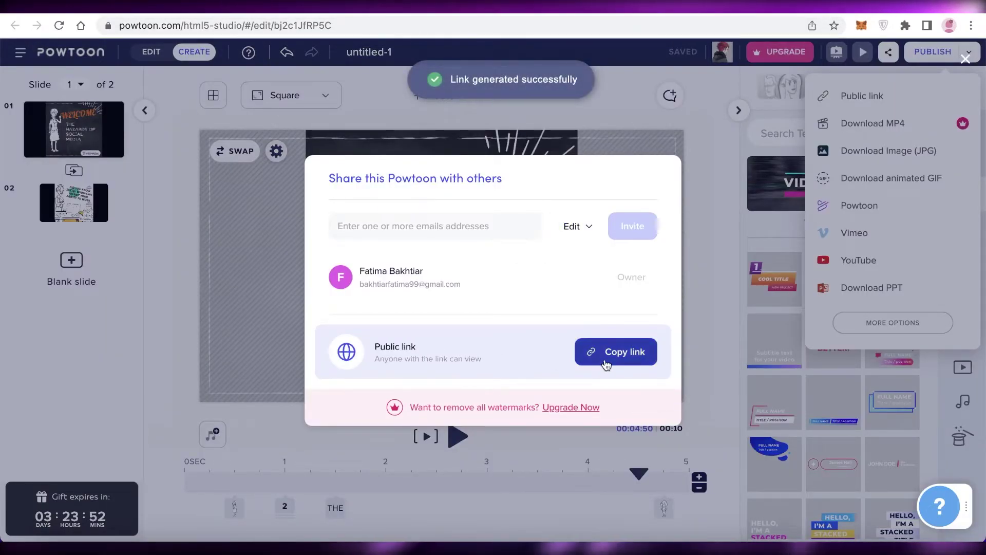
pyautogui.click(606, 363)
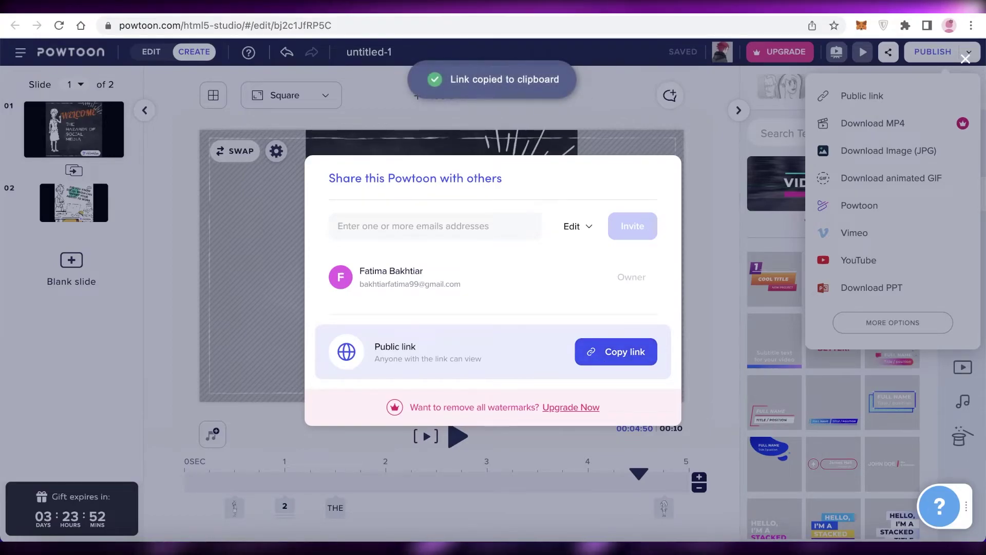
# - Paste the link in a new tab to check the share page, then close the share dialog
pyautogui.press('super+t')
pyautogui.rightClick(716, 25)
pyautogui.click(496, 119)
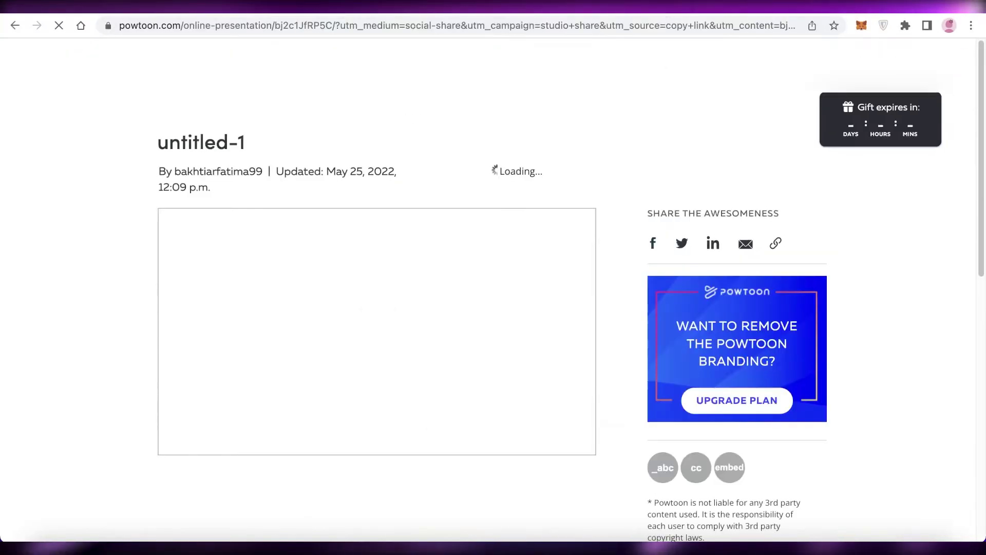
pyautogui.press('super+w')
pyautogui.click(871, 169)
pyautogui.click(933, 51)
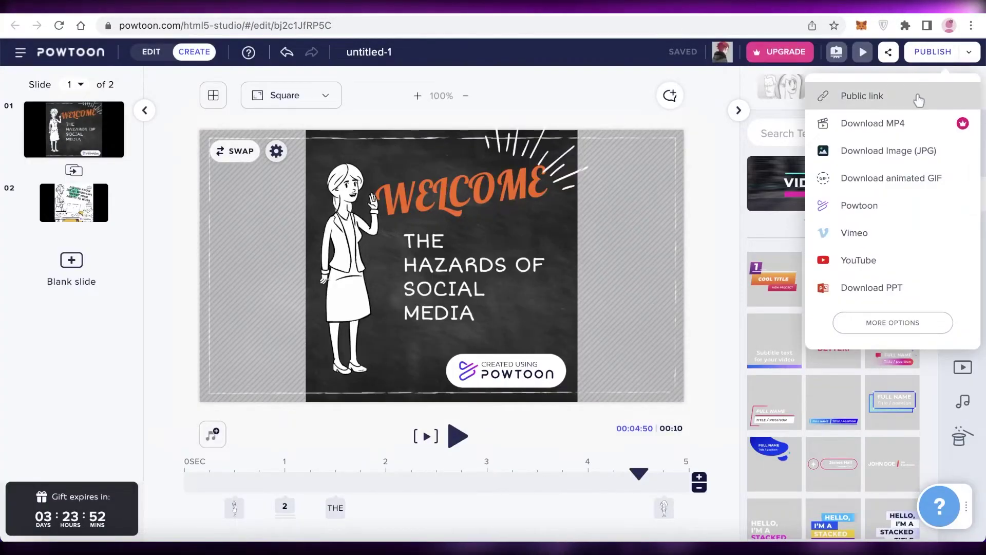
# - Attempt an MP4 download and close the Upgrade to Pro+ offer
pyautogui.click(909, 128)
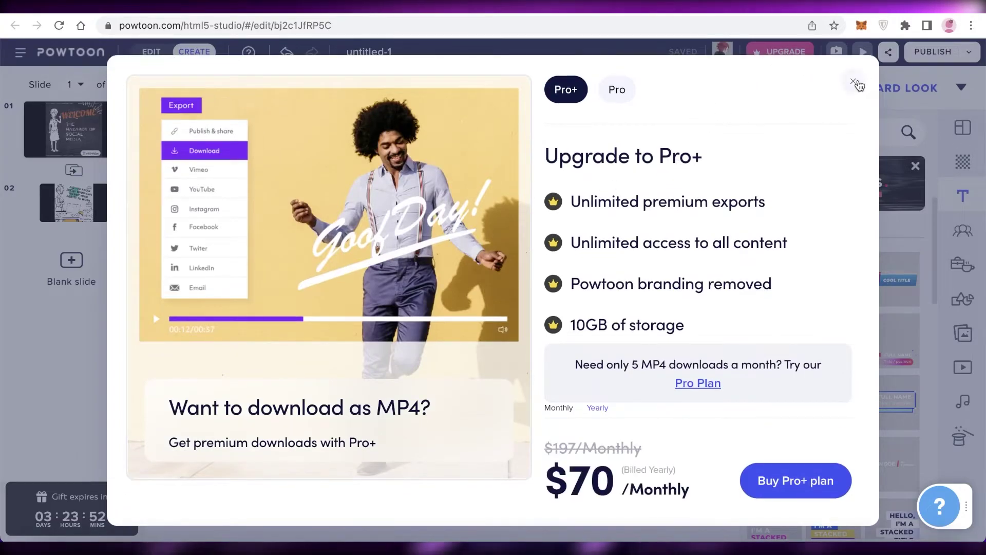
pyautogui.click(854, 82)
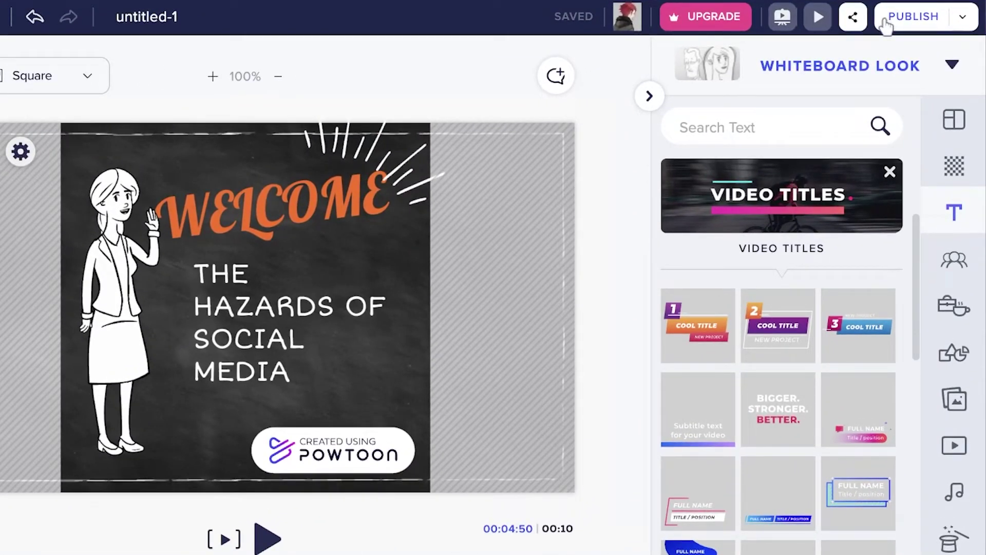
pyautogui.click(887, 23)
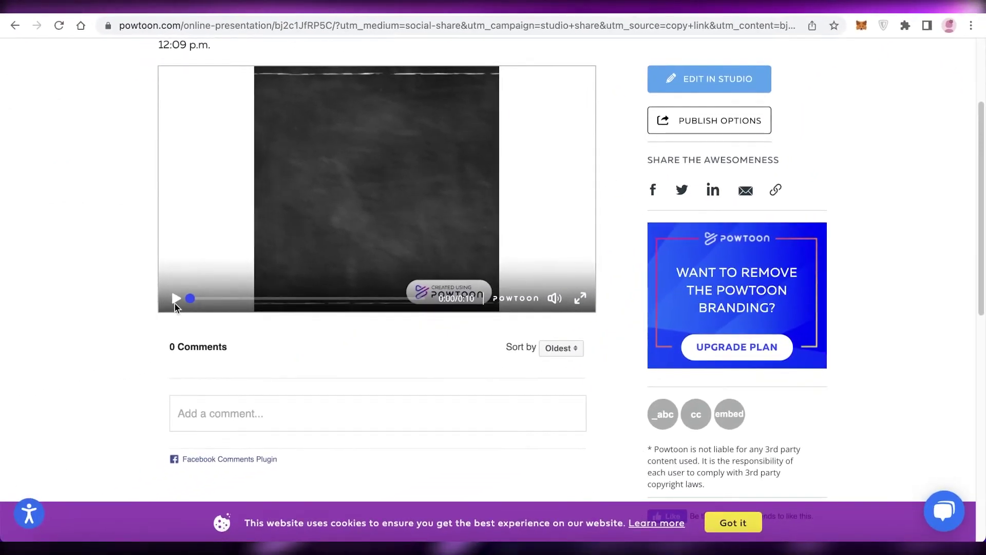
# - Play the shared untitled-1 video on its online presentation page
pyautogui.click(174, 299)
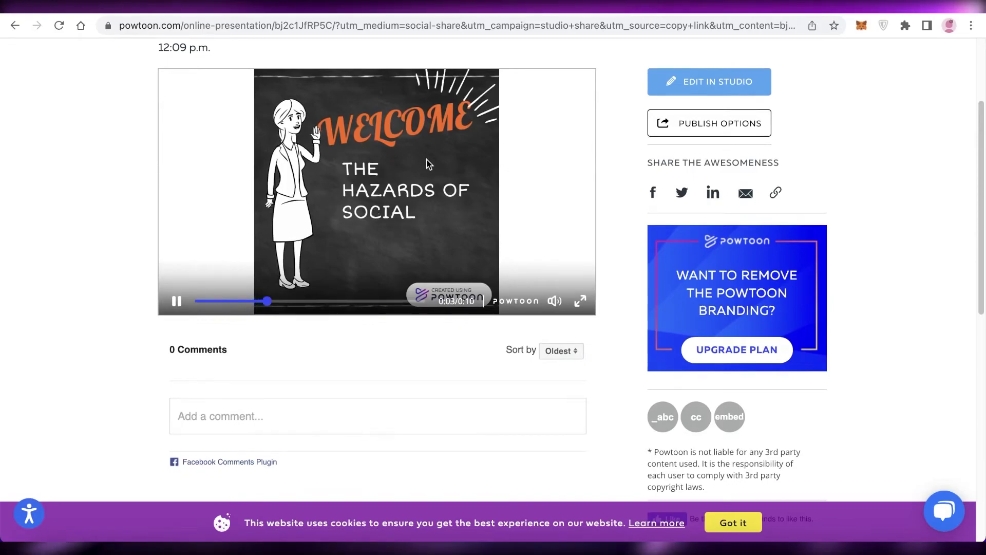
pyautogui.scroll(1, 431, 167)
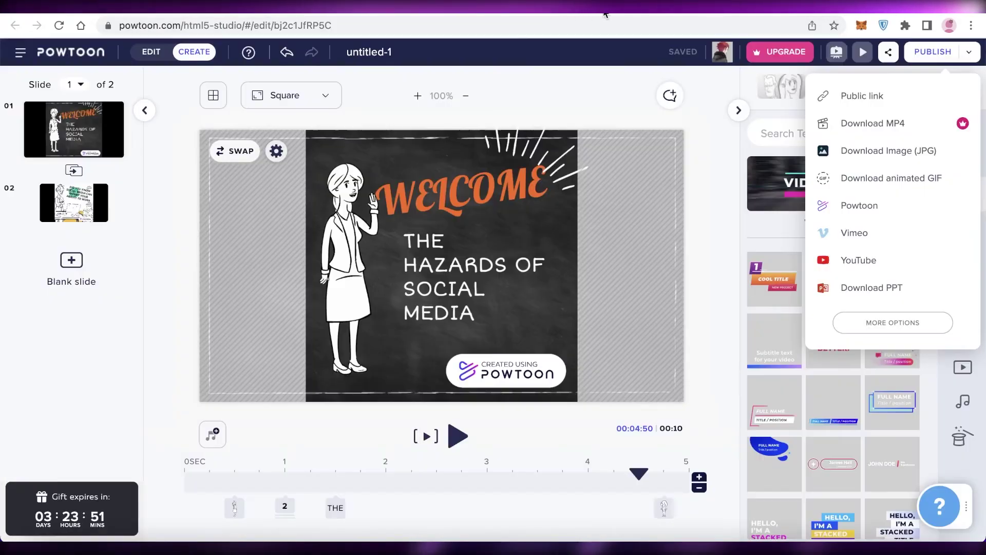
# - Delete blank slide 2 so only the WELCOME and office slides remain
pyautogui.click(72, 260)
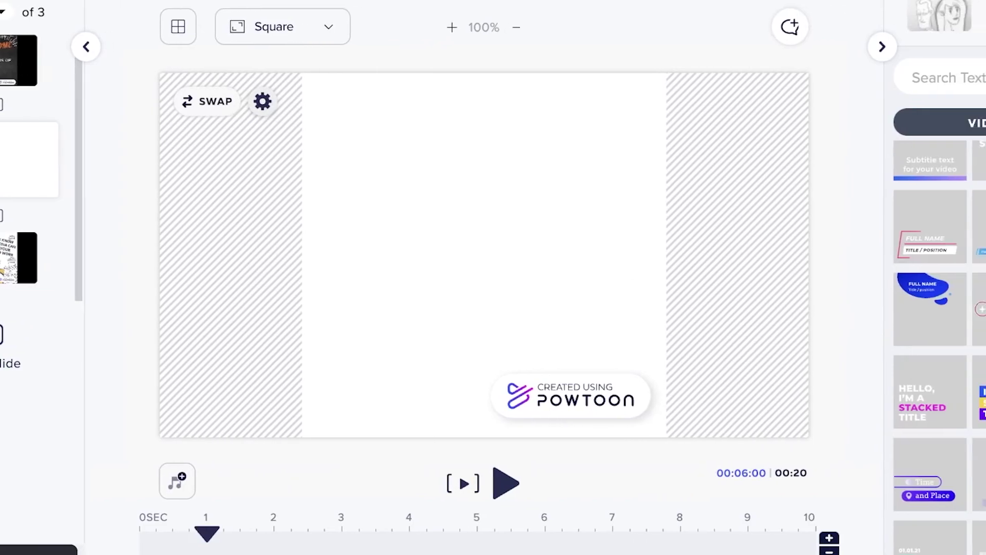
pyautogui.scroll(-3, 849, 306)
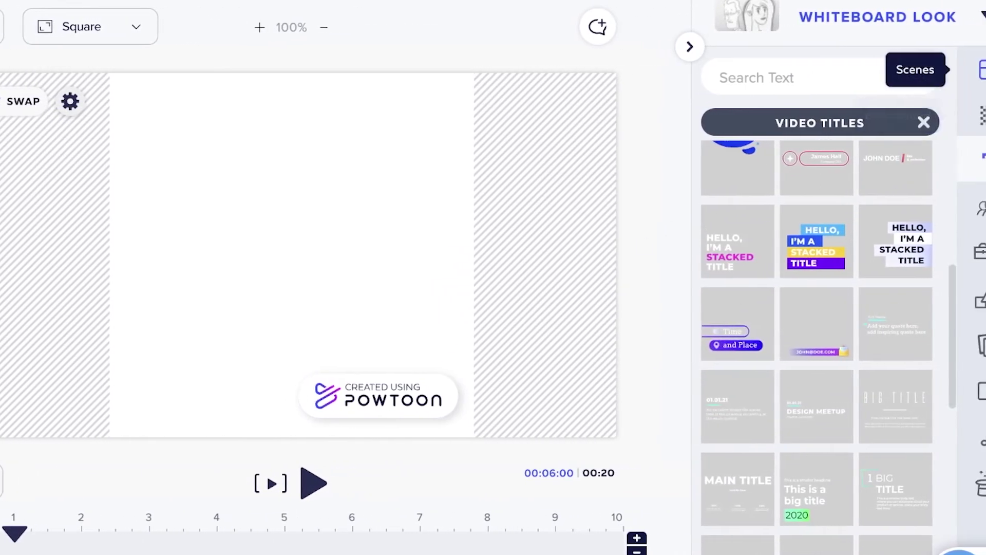
pyautogui.click(976, 72)
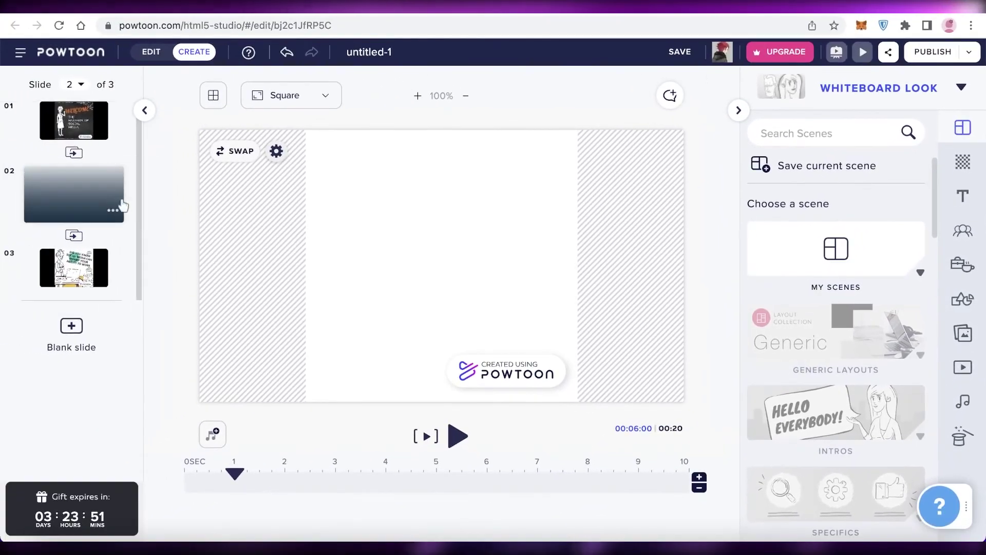
pyautogui.click(114, 209)
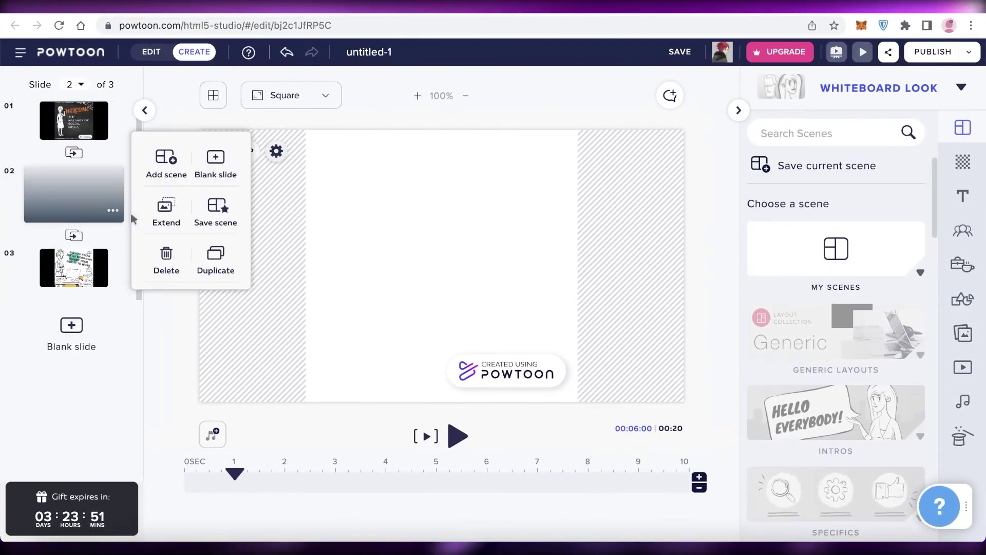
pyautogui.click(164, 259)
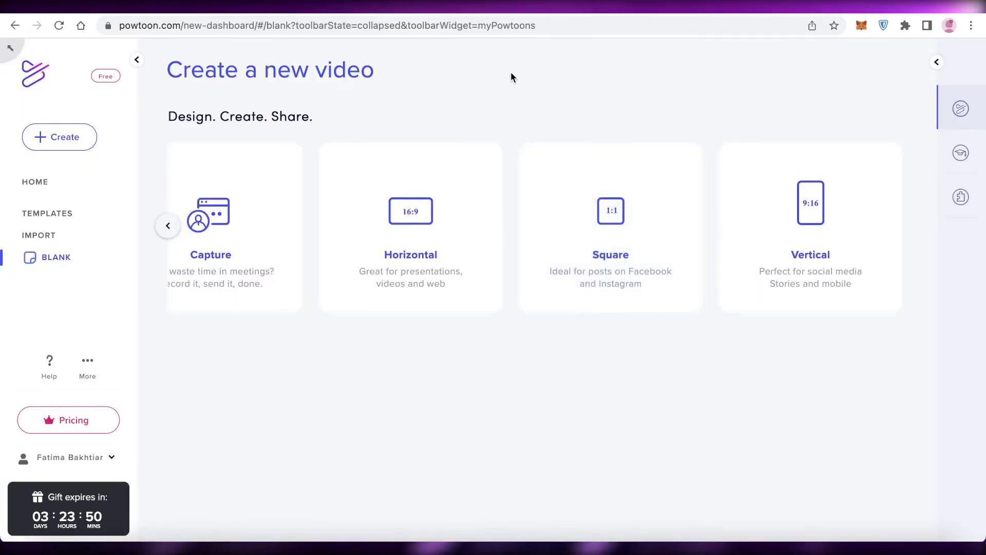
# - Return to the Powtoon home dashboard and browse the personalized Marketing and Featured Templates
pyautogui.click(51, 186)
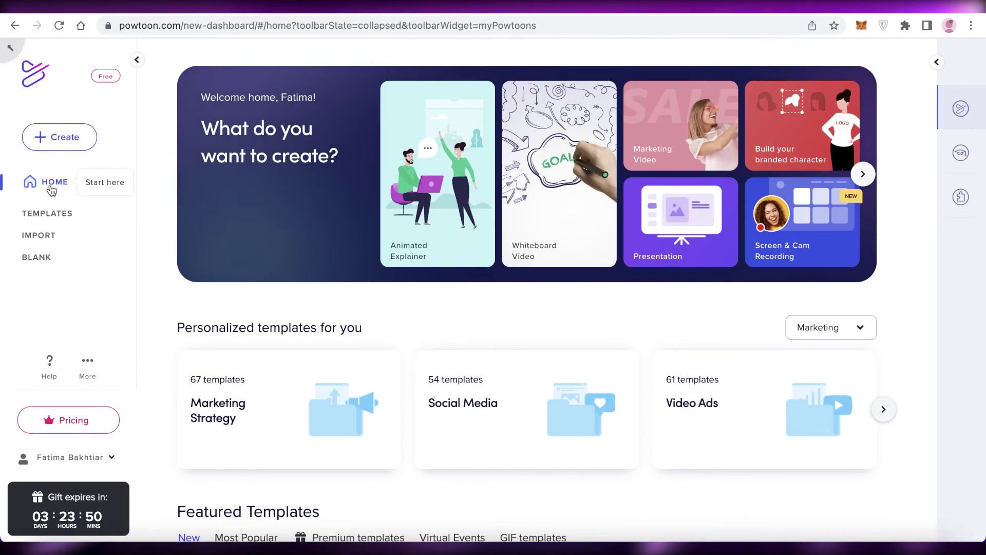
pyautogui.scroll(-3, 516, 169)
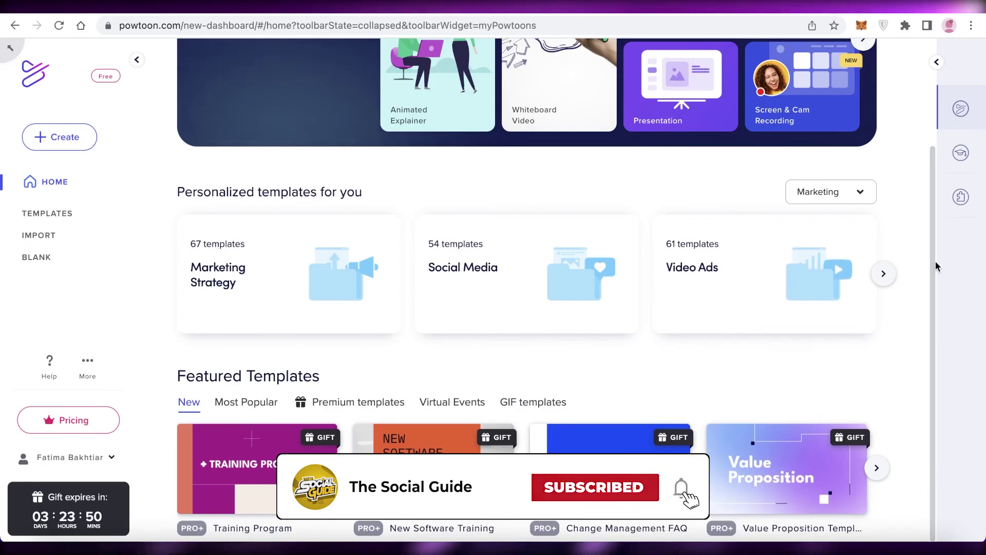
pyautogui.scroll(3, 926, 264)
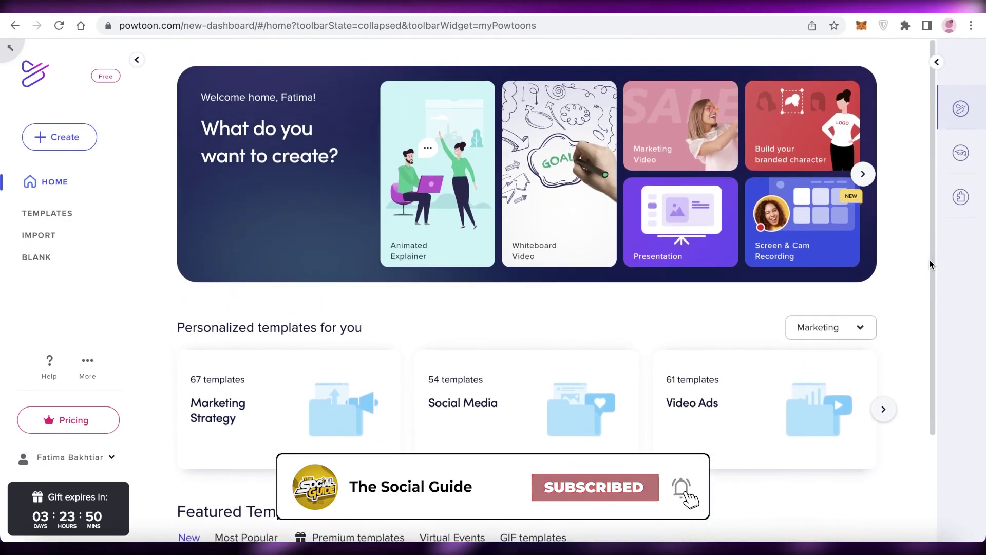
pyautogui.scroll(-3, 929, 259)
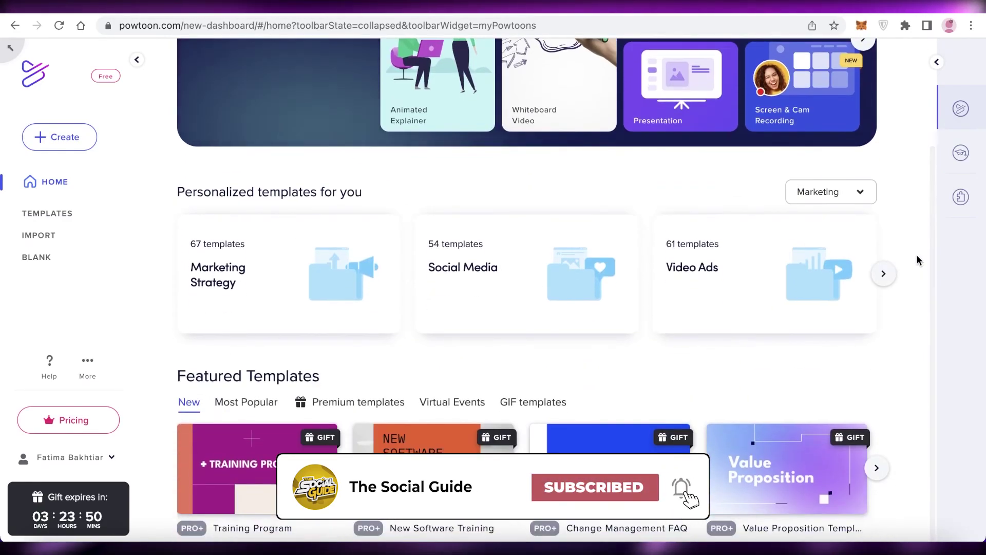